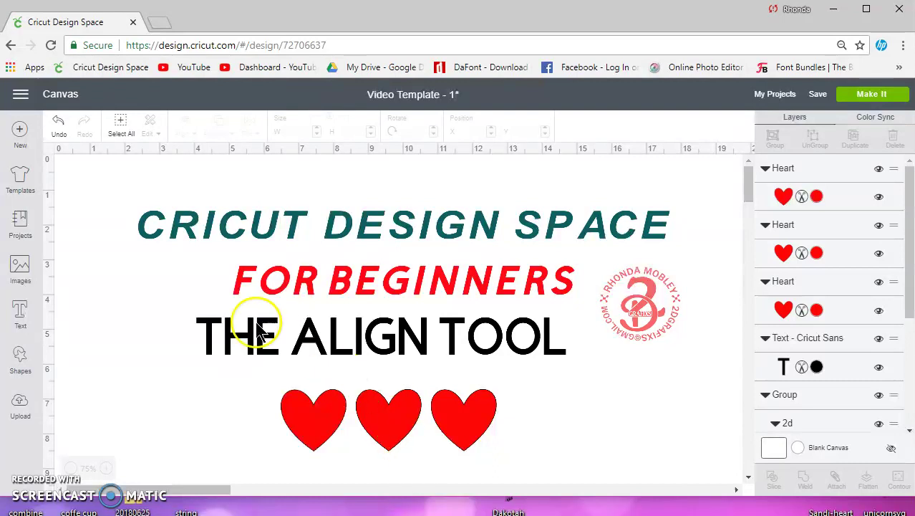
Select the CRICUT DESIGN SPACE, FOR BEGINNERS and THE ALIGN TOOL lines together
{"action": "left_click", "coordinate": [396, 221]}
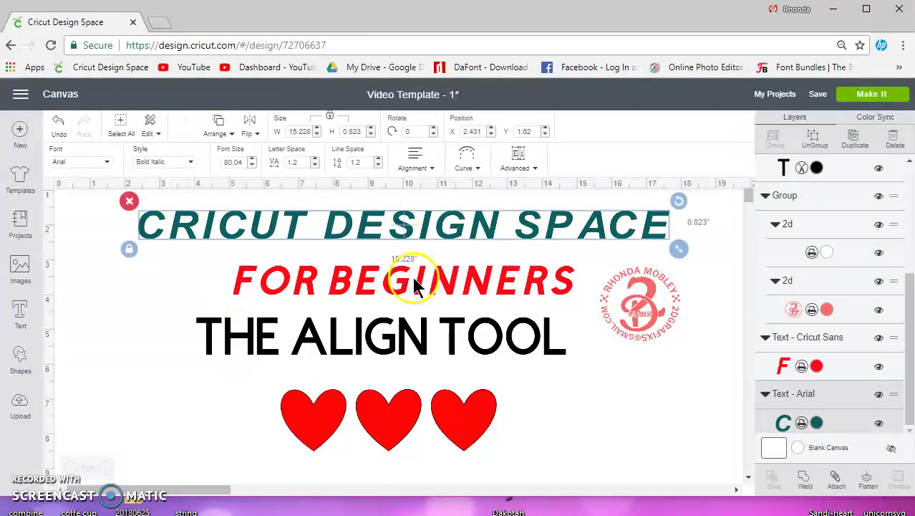
{"action": "left_click", "coordinate": [396, 301]}
{"action": "left_click", "coordinate": [394, 290]}
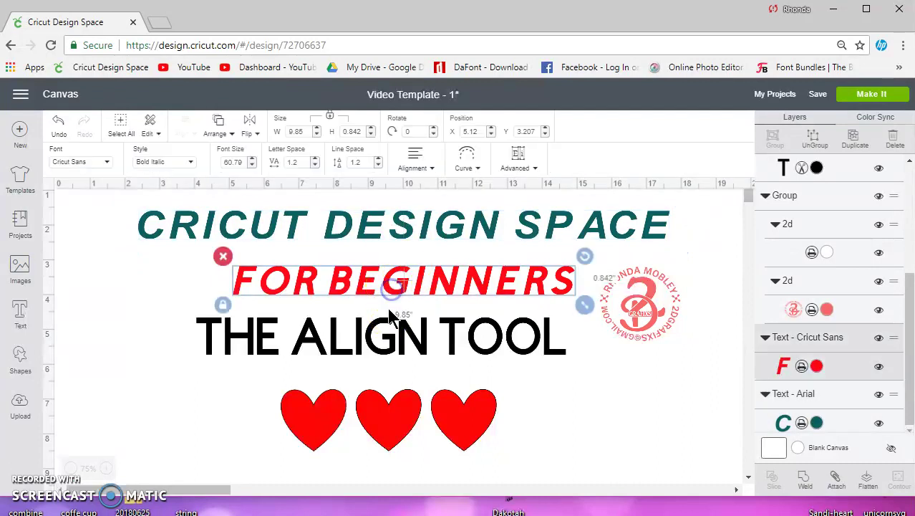
{"action": "left_click", "coordinate": [391, 329]}
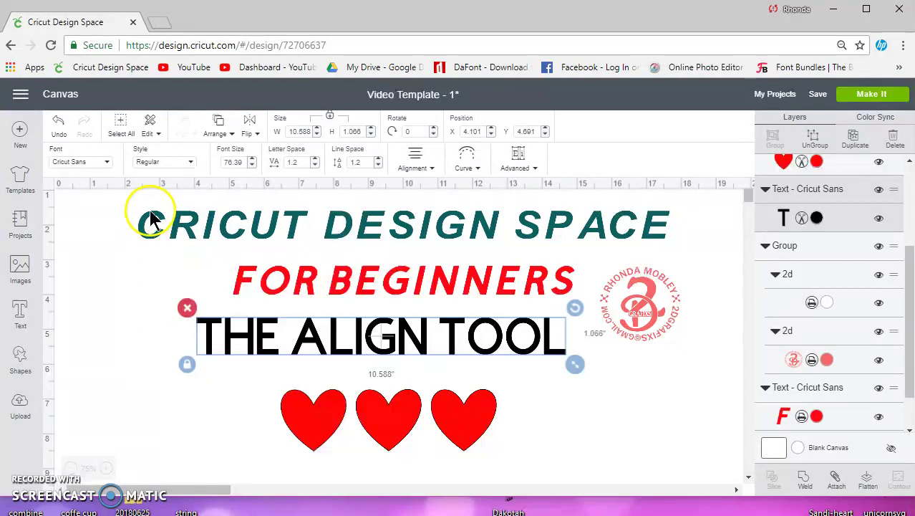
{"action": "left_click_drag", "start_coordinate": [113, 206], "coordinate": [314, 355]}
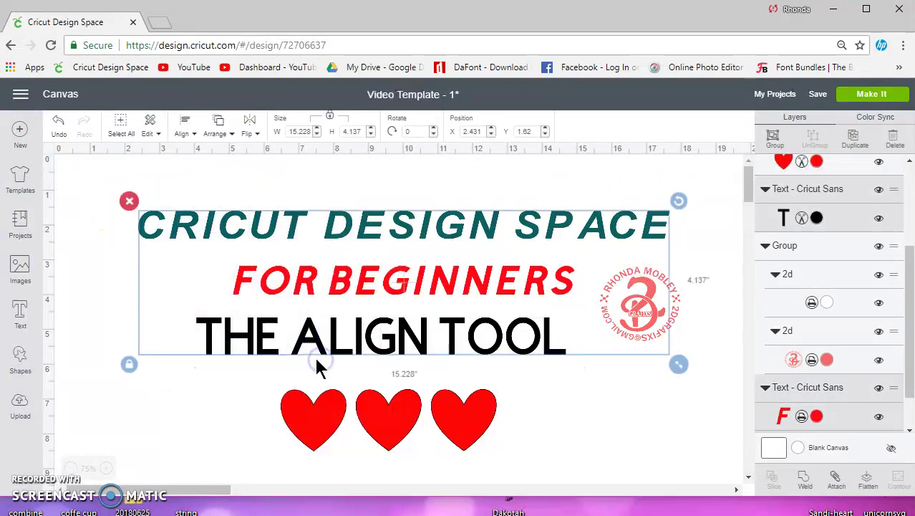
Try Align Left and Align Right, then center the three lines horizontally
{"action": "left_click", "coordinate": [184, 127]}
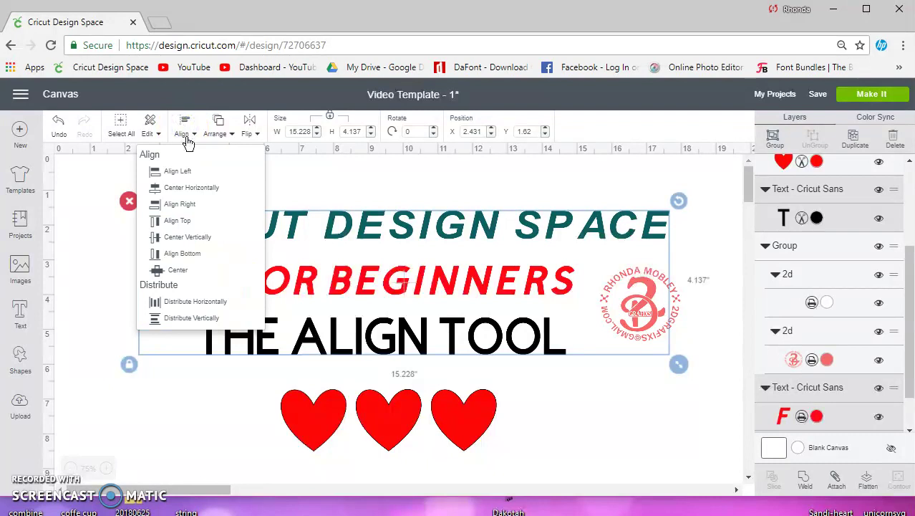
{"action": "left_click", "coordinate": [182, 171]}
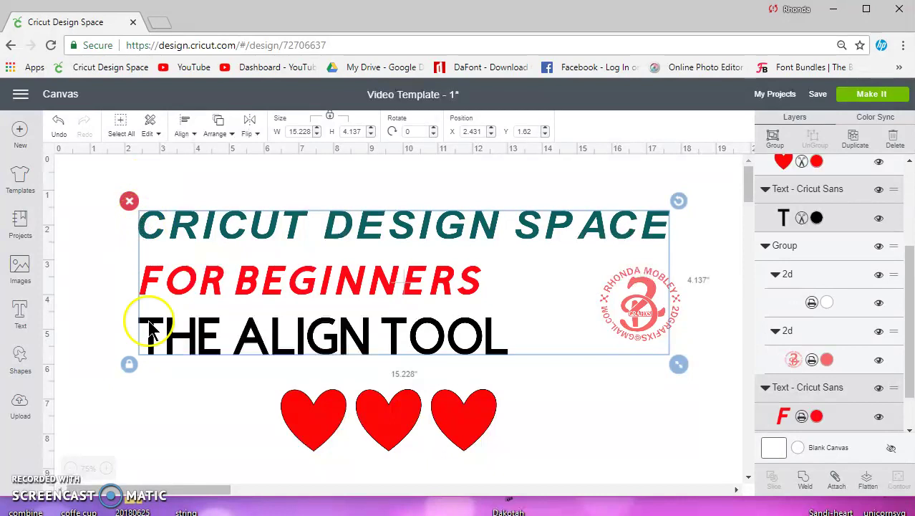
{"action": "left_click", "coordinate": [182, 127]}
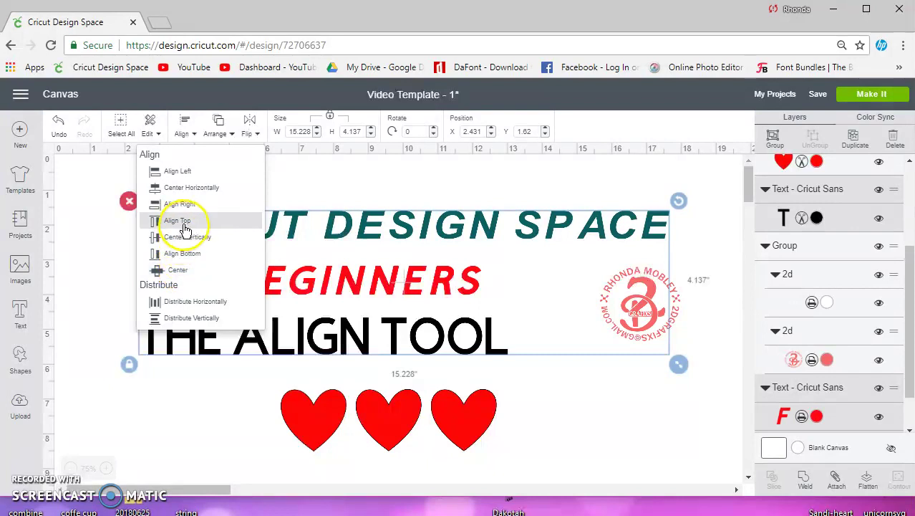
{"action": "left_click", "coordinate": [183, 202]}
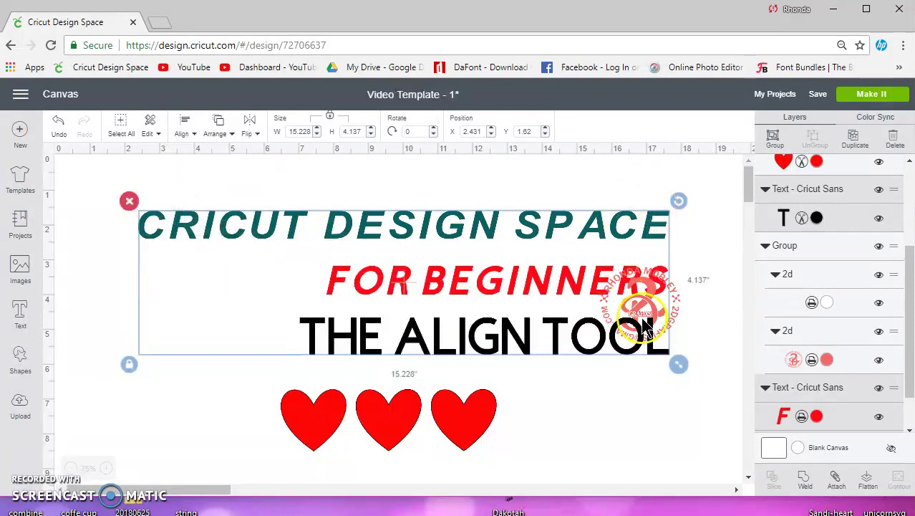
{"action": "left_click", "coordinate": [183, 128]}
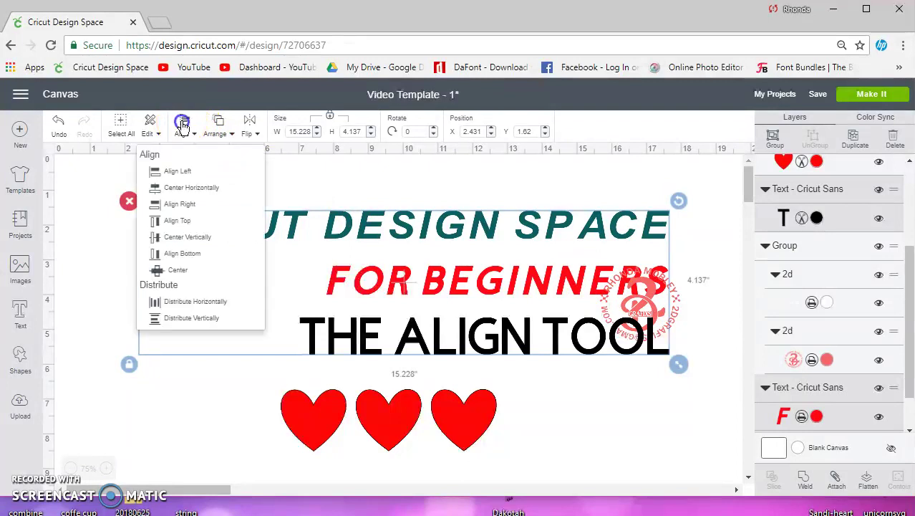
{"action": "left_click", "coordinate": [195, 187]}
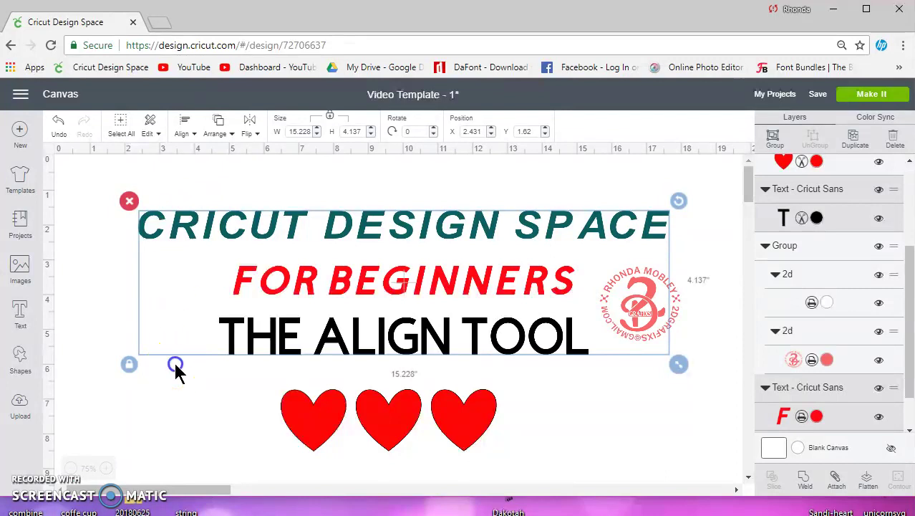
Move THE ALIGN TOOL line up closer to FOR BEGINNERS
{"action": "left_click", "coordinate": [176, 366]}
{"action": "left_click", "coordinate": [274, 340]}
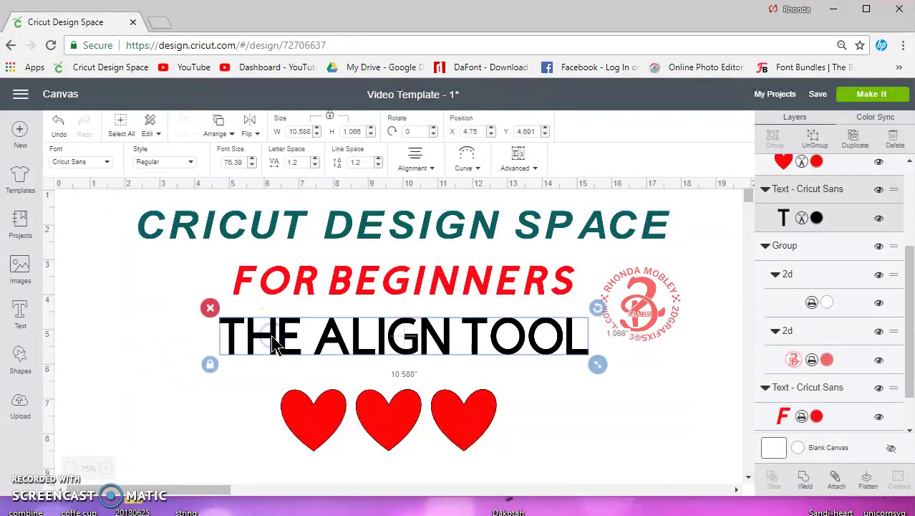
{"action": "left_click_drag", "start_coordinate": [268, 325], "coordinate": [265, 303]}
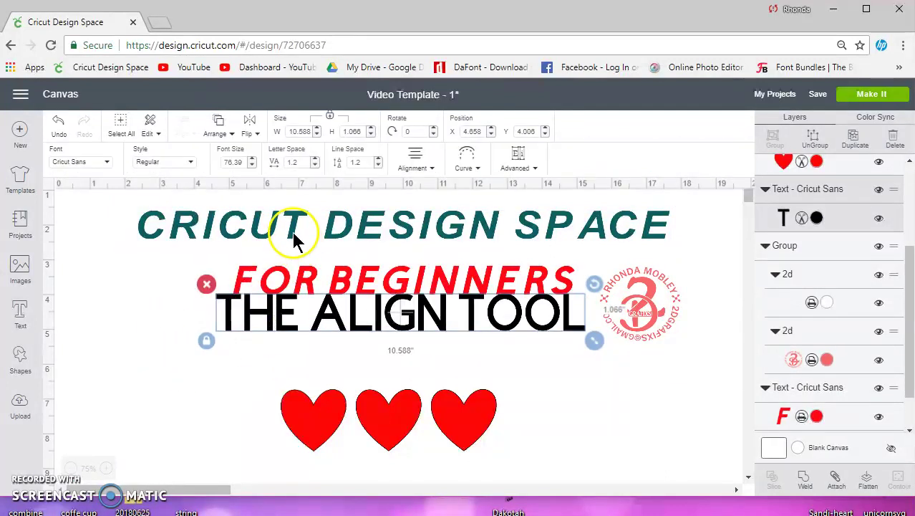
Select all three title lines and distribute them vertically
{"action": "left_click_drag", "start_coordinate": [256, 370], "coordinate": [98, 184]}
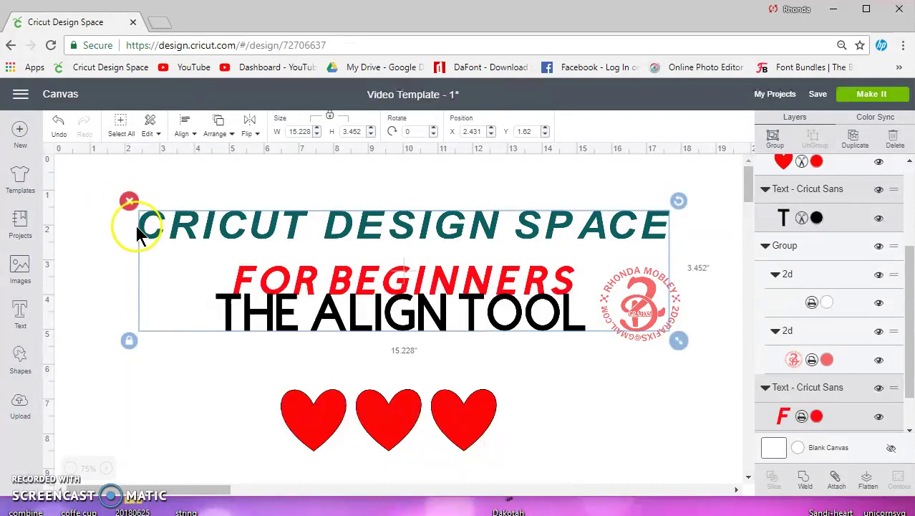
{"action": "left_click", "coordinate": [256, 229]}
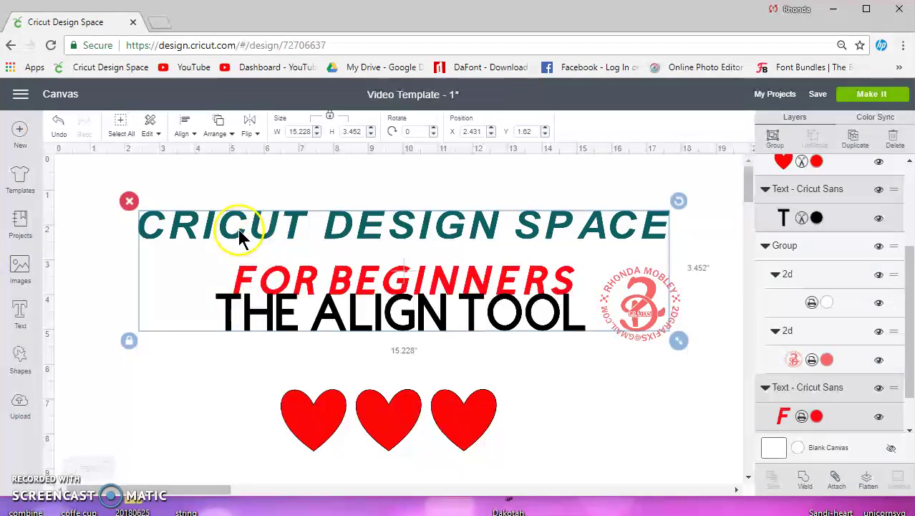
{"action": "left_click", "coordinate": [185, 124]}
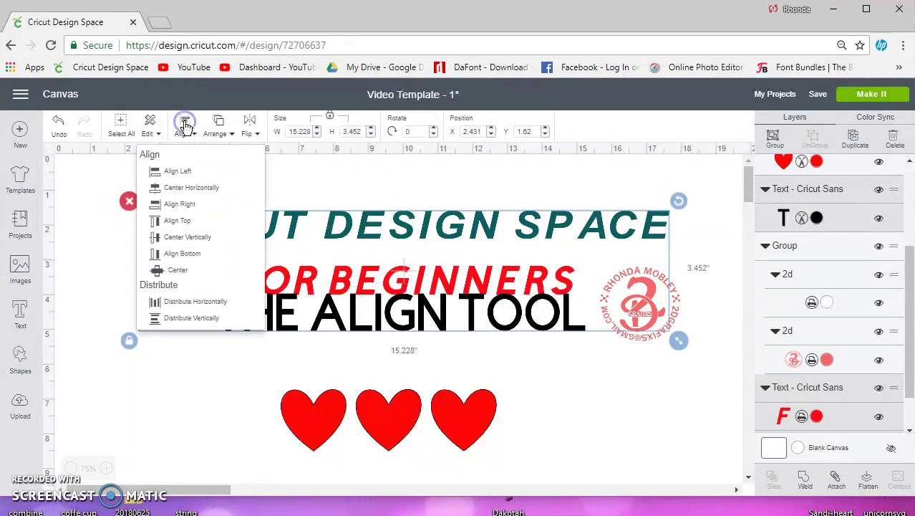
{"action": "left_click", "coordinate": [199, 322]}
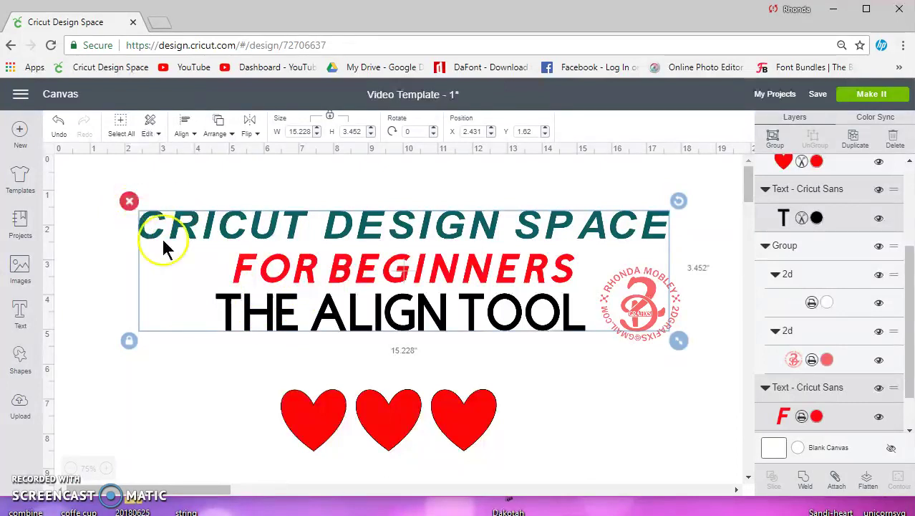
Move THE ALIGN TOOL down-left and check the advanced ungroup options without applying them
{"action": "left_click", "coordinate": [272, 316]}
{"action": "left_click_drag", "start_coordinate": [271, 316], "coordinate": [171, 328]}
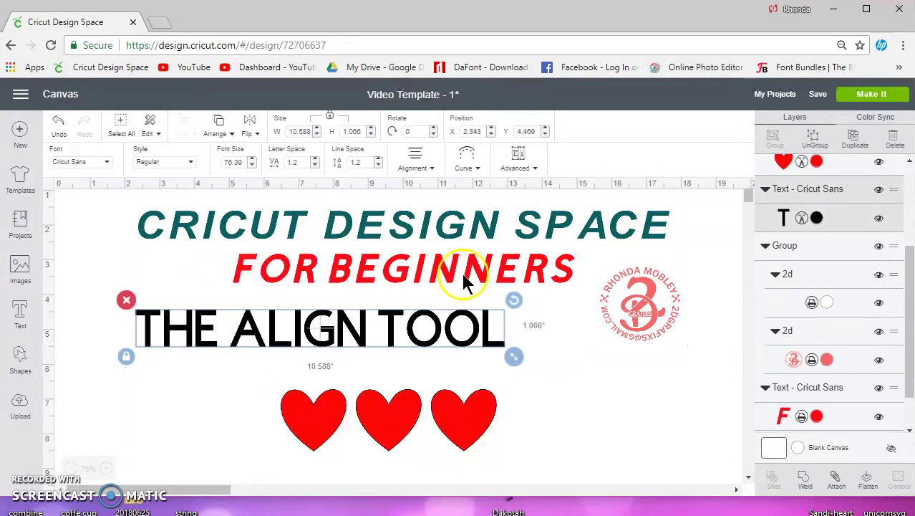
{"action": "left_click", "coordinate": [524, 164]}
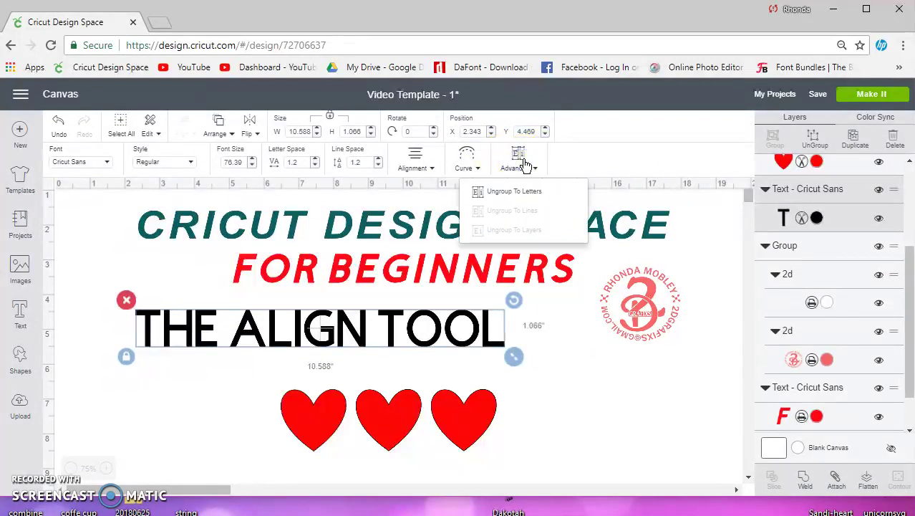
{"action": "left_click", "coordinate": [536, 192]}
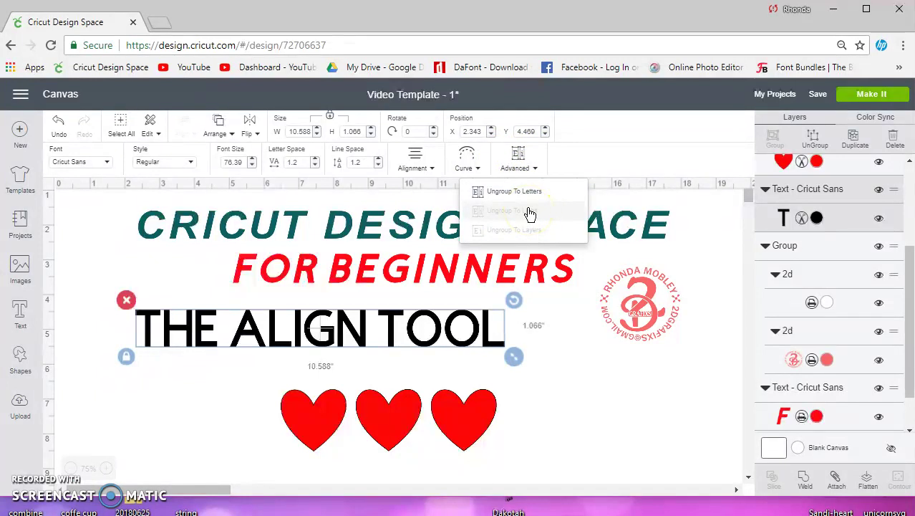
{"action": "left_click", "coordinate": [183, 365]}
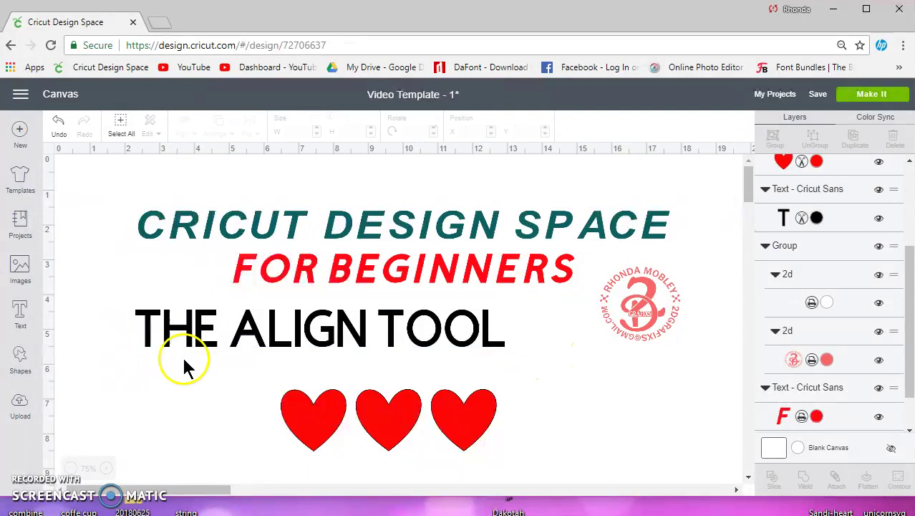
Place THE ALIGN TOOL under the heading and move the three hearts to the lower right
{"action": "left_click", "coordinate": [150, 334]}
{"action": "left_click_drag", "start_coordinate": [168, 333], "coordinate": [214, 317]}
{"action": "left_click_drag", "start_coordinate": [218, 385], "coordinate": [686, 427]}
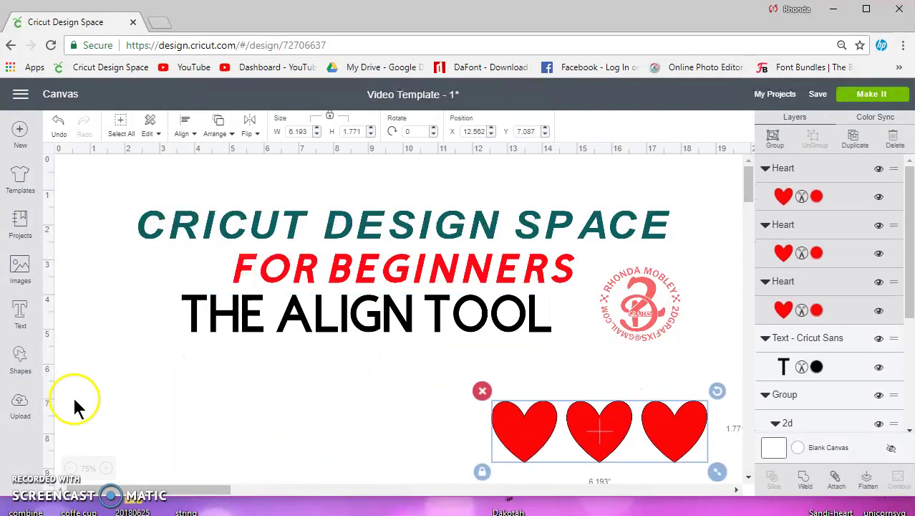
Add a 'Design' text object and move it up below the title
{"action": "left_click", "coordinate": [131, 398]}
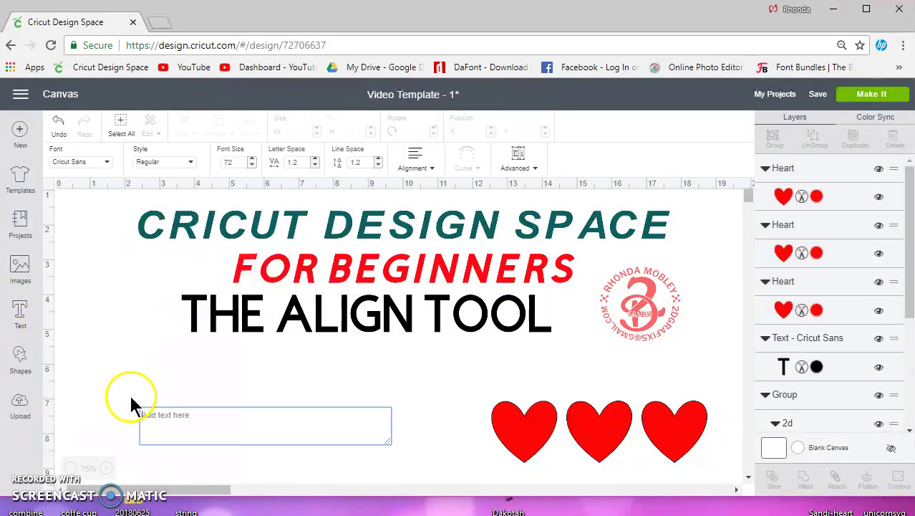
{"action": "type", "text": "Des"}
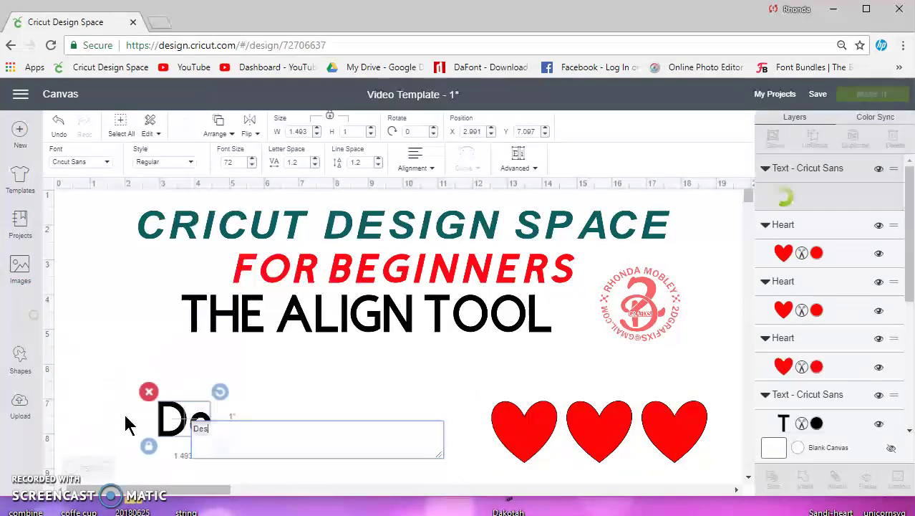
{"action": "type", "text": "i"}
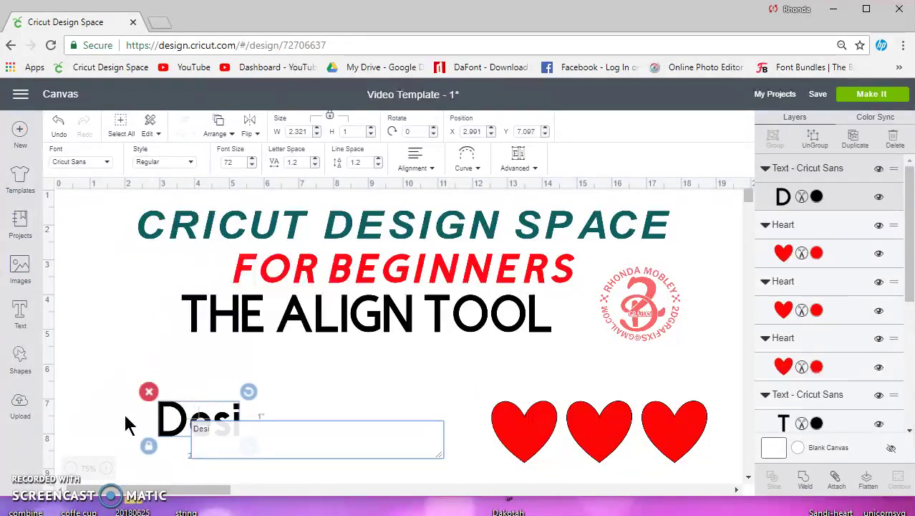
{"action": "type", "text": "gn"}
{"action": "key", "text": "Return"}
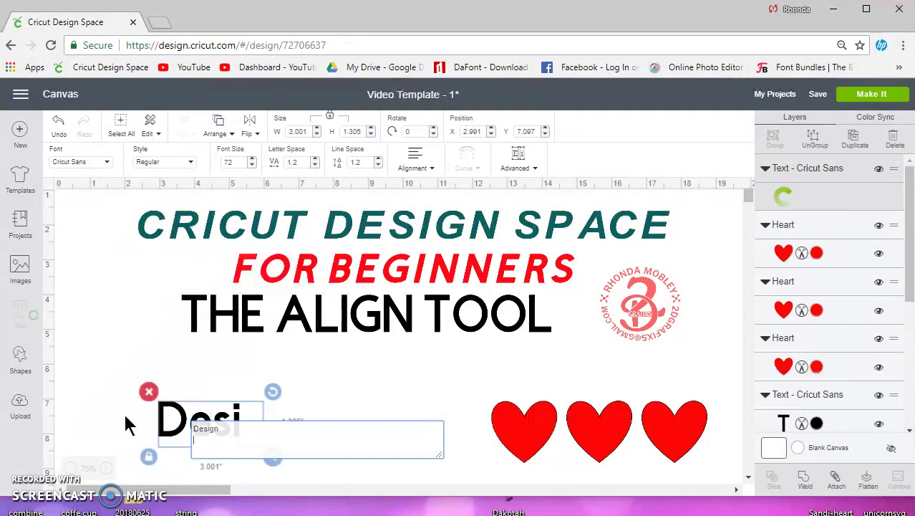
{"action": "left_click", "coordinate": [122, 419]}
{"action": "left_click", "coordinate": [261, 434]}
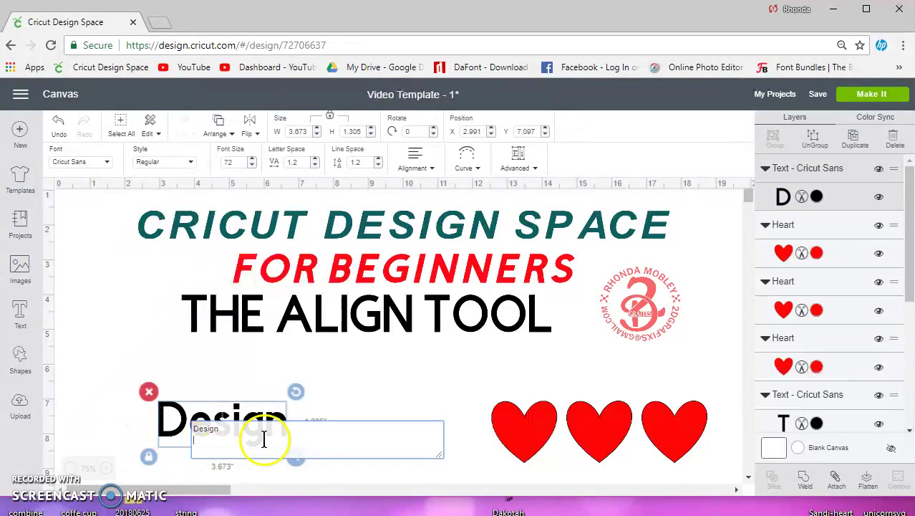
{"action": "left_click_drag", "start_coordinate": [261, 422], "coordinate": [266, 392]}
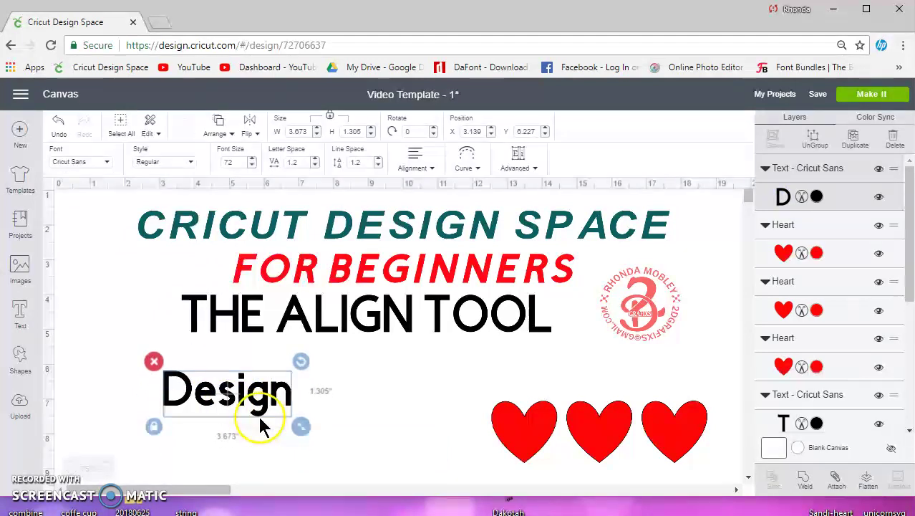
Ungroup Design into separate letters and move the n and g apart
{"action": "left_click", "coordinate": [815, 135]}
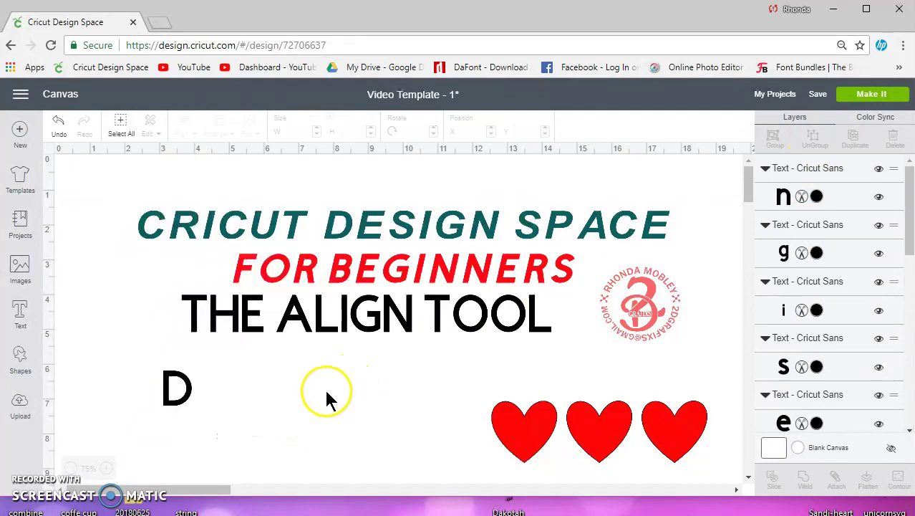
{"action": "left_click", "coordinate": [285, 394]}
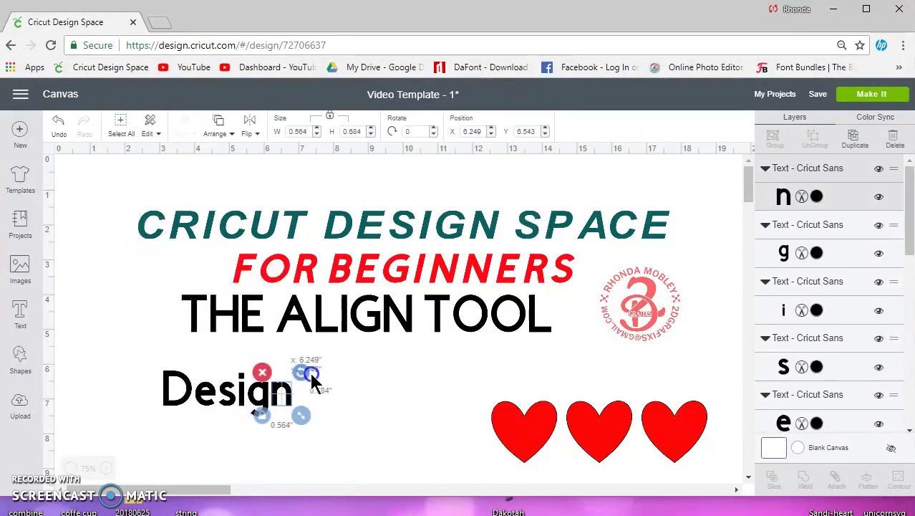
{"action": "left_click_drag", "start_coordinate": [301, 398], "coordinate": [323, 387]}
{"action": "left_click_drag", "start_coordinate": [255, 398], "coordinate": [299, 407]}
{"action": "left_click", "coordinate": [321, 378]}
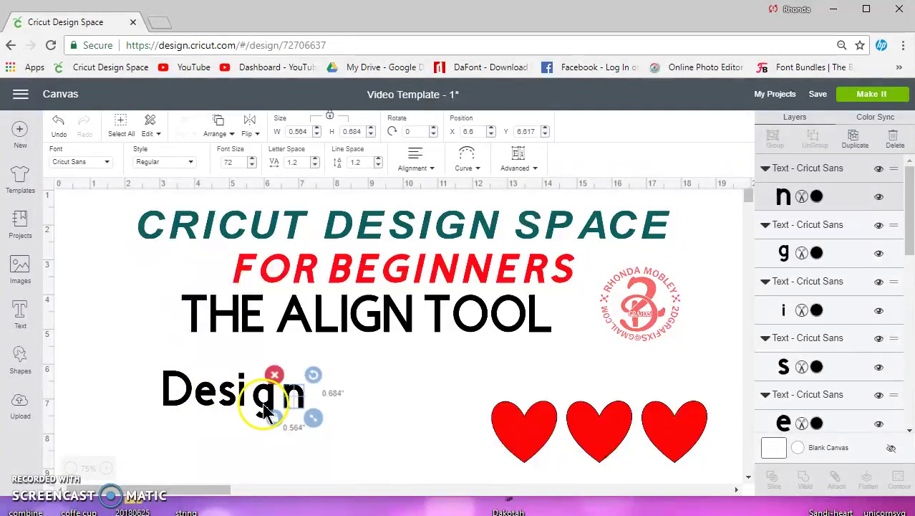
Align the bottoms of the Design letters, then turn on the canvas grid
{"action": "left_click_drag", "start_coordinate": [351, 437], "coordinate": [158, 358]}
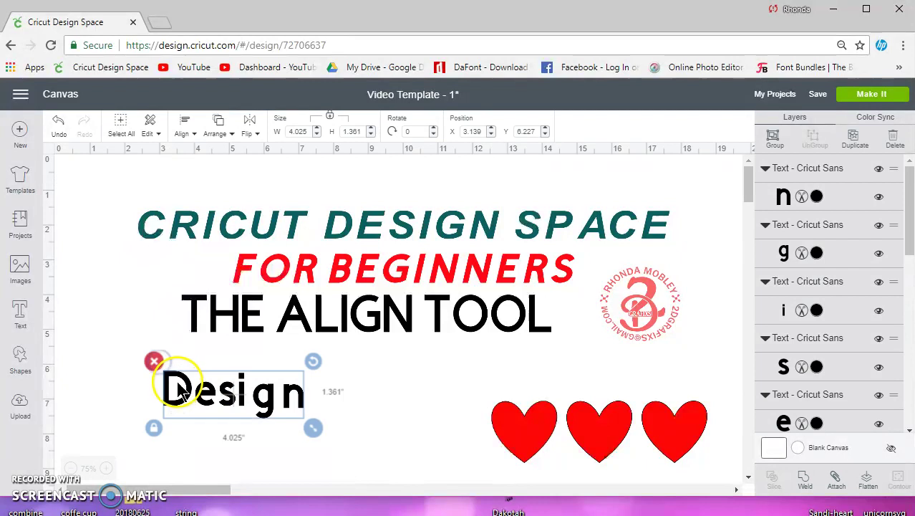
{"action": "left_click", "coordinate": [184, 122]}
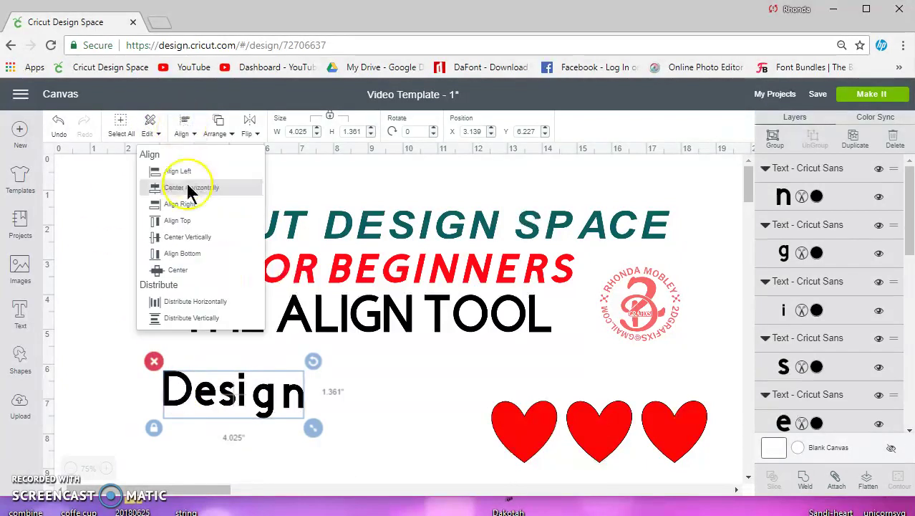
{"action": "left_click", "coordinate": [200, 254]}
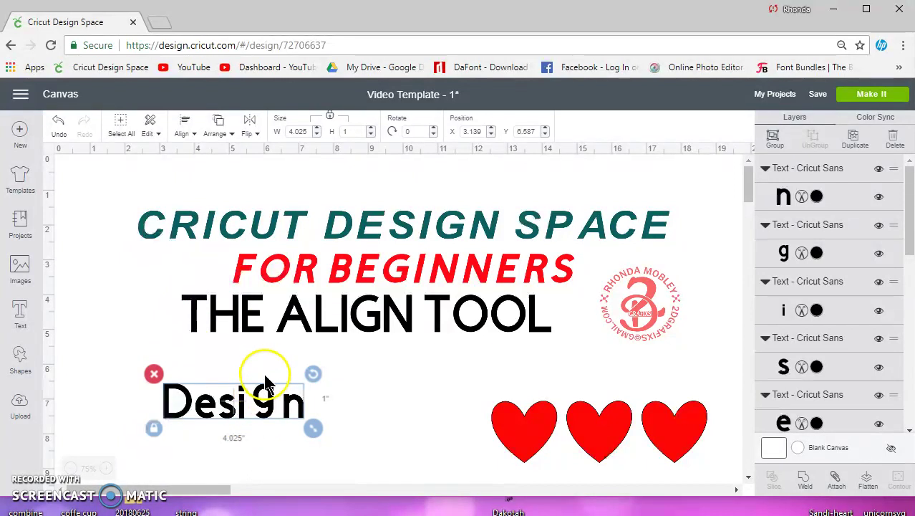
{"action": "left_click", "coordinate": [267, 370]}
{"action": "left_click", "coordinate": [270, 405]}
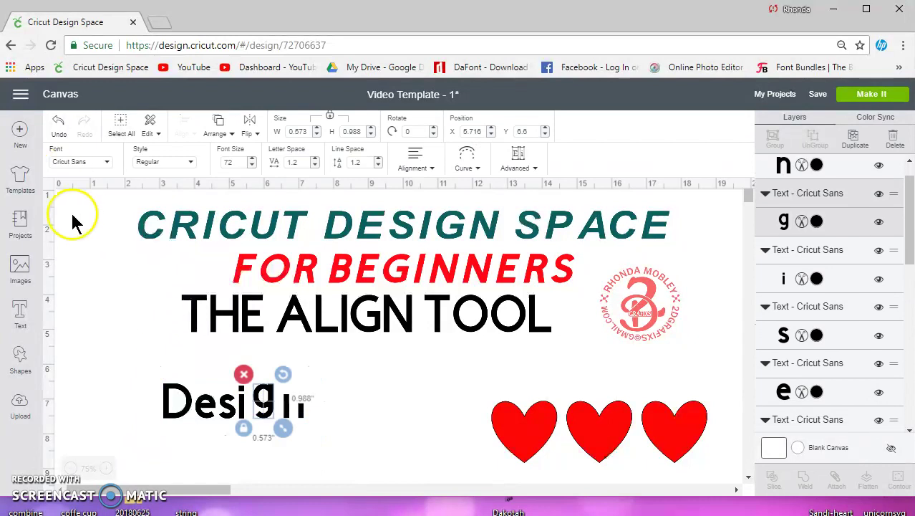
{"action": "left_click", "coordinate": [61, 204]}
{"action": "left_click", "coordinate": [47, 148]}
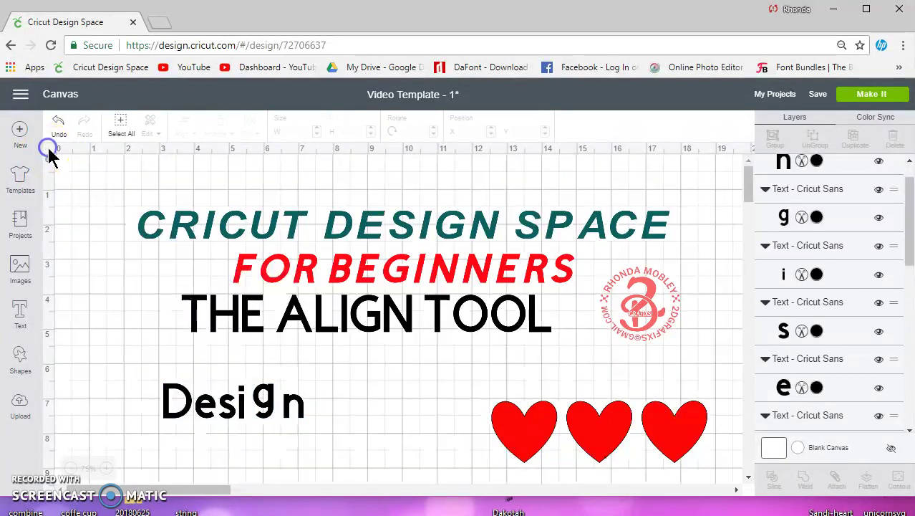
Zoom to 100% and move the six Design letters up slightly
{"action": "left_click", "coordinate": [107, 469]}
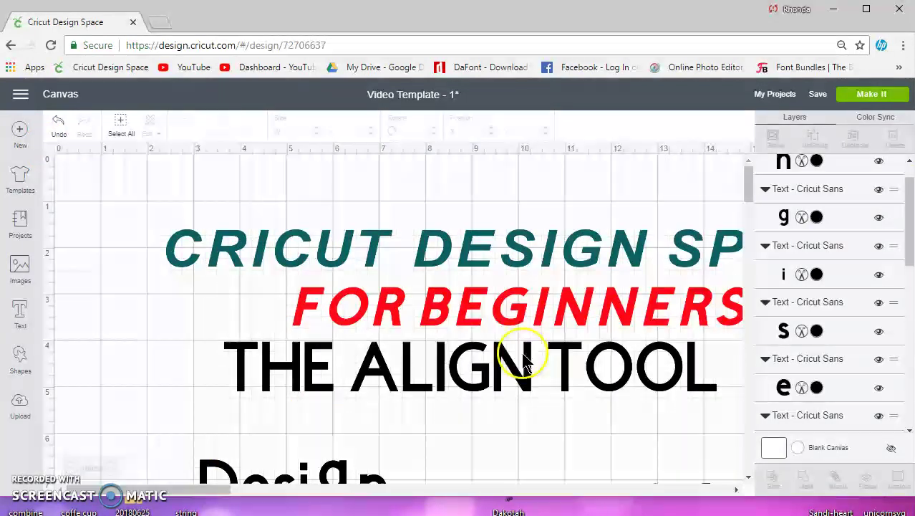
{"action": "left_click_drag", "start_coordinate": [747, 183], "coordinate": [748, 198]}
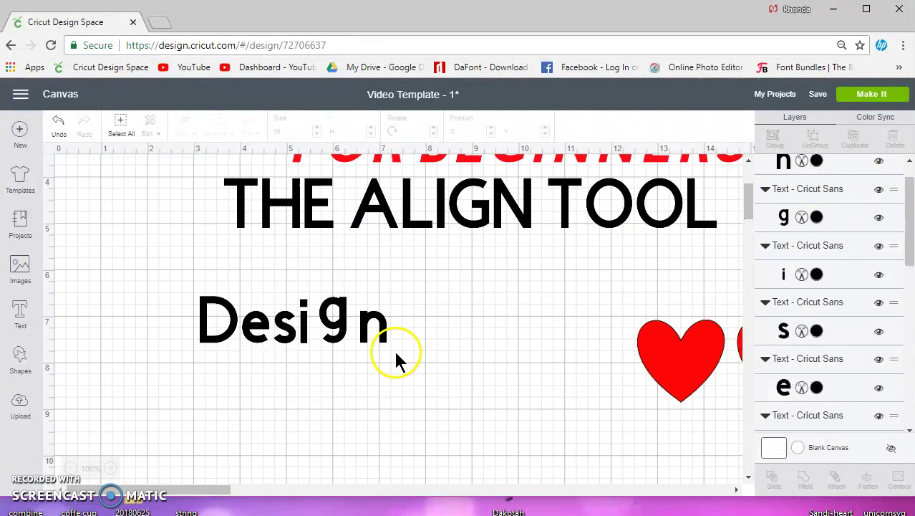
{"action": "left_click_drag", "start_coordinate": [395, 352], "coordinate": [170, 291]}
{"action": "left_click_drag", "start_coordinate": [224, 316], "coordinate": [223, 285]}
{"action": "left_click_drag", "start_coordinate": [427, 384], "coordinate": [159, 280]}
{"action": "left_click", "coordinate": [215, 315]}
{"action": "left_click_drag", "start_coordinate": [215, 315], "coordinate": [224, 278]}
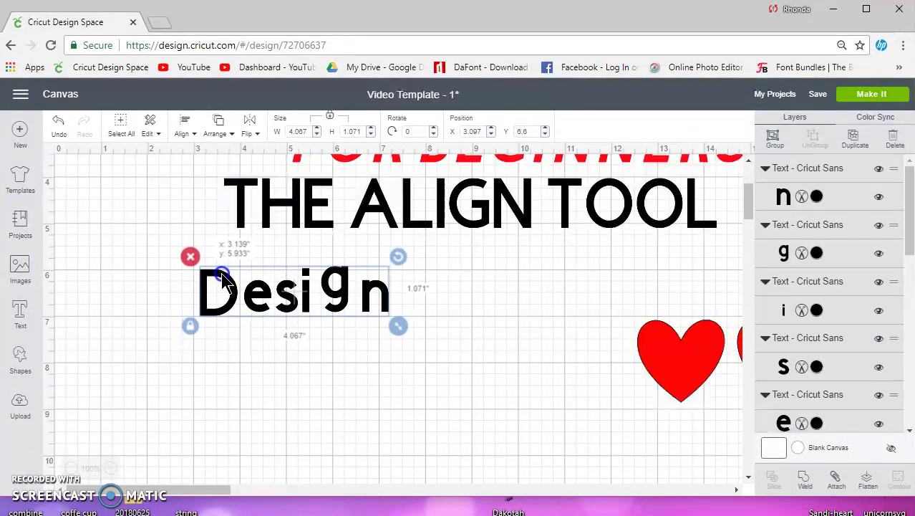
Shift the esign letters left and drop the g below the baseline
{"action": "left_click", "coordinate": [415, 354]}
{"action": "left_click_drag", "start_coordinate": [418, 345], "coordinate": [245, 258]}
{"action": "mouse_move", "coordinate": [282, 306]}
{"action": "left_mouse_down"}
{"action": "mouse_move", "coordinate": [266, 294]}
{"action": "mouse_move", "coordinate": [270, 304]}
{"action": "left_mouse_up"}
{"action": "left_click", "coordinate": [341, 322]}
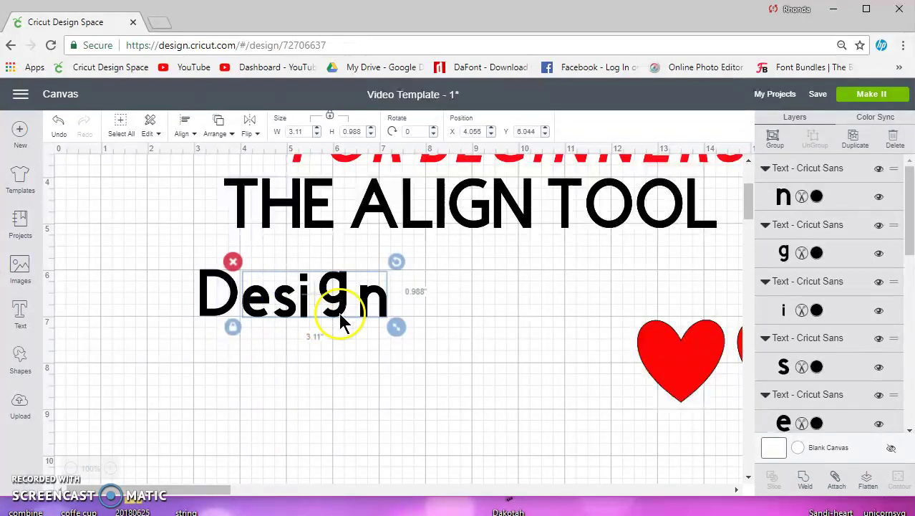
{"action": "double_click", "coordinate": [339, 275]}
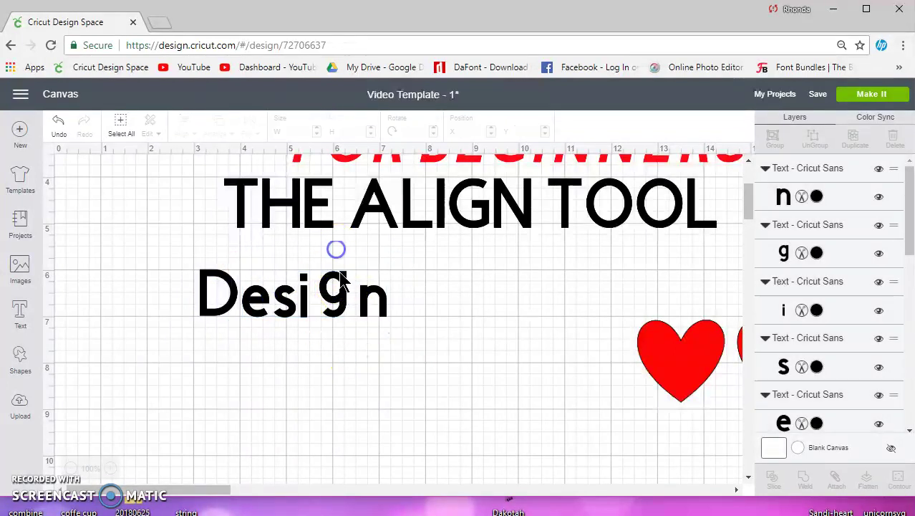
{"action": "left_click_drag", "start_coordinate": [341, 280], "coordinate": [397, 301]}
{"action": "left_click", "coordinate": [373, 296]}
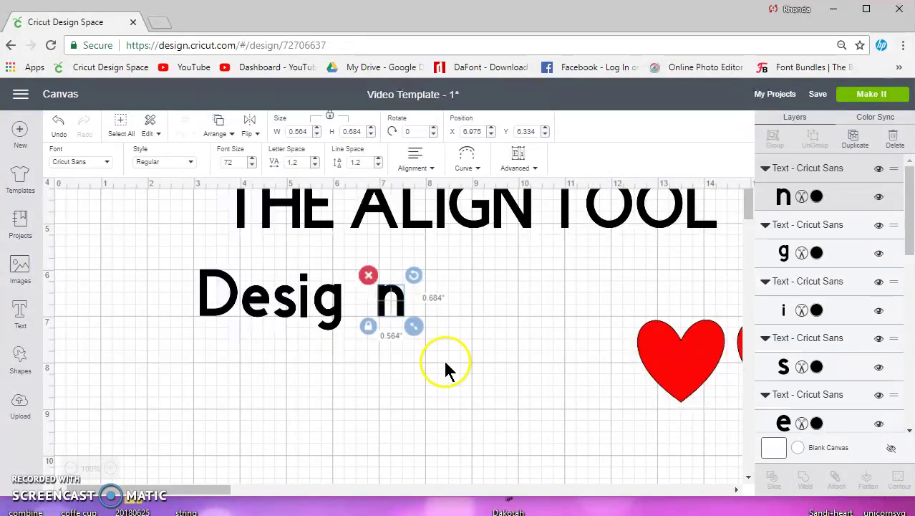
Select the six Design letters and distribute them horizontally
{"action": "left_click_drag", "start_coordinate": [445, 364], "coordinate": [169, 255]}
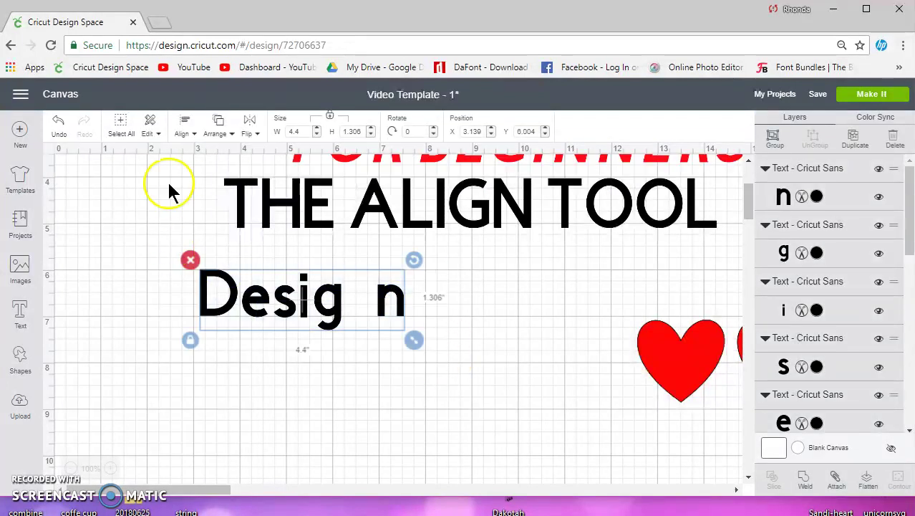
{"action": "left_click", "coordinate": [184, 123]}
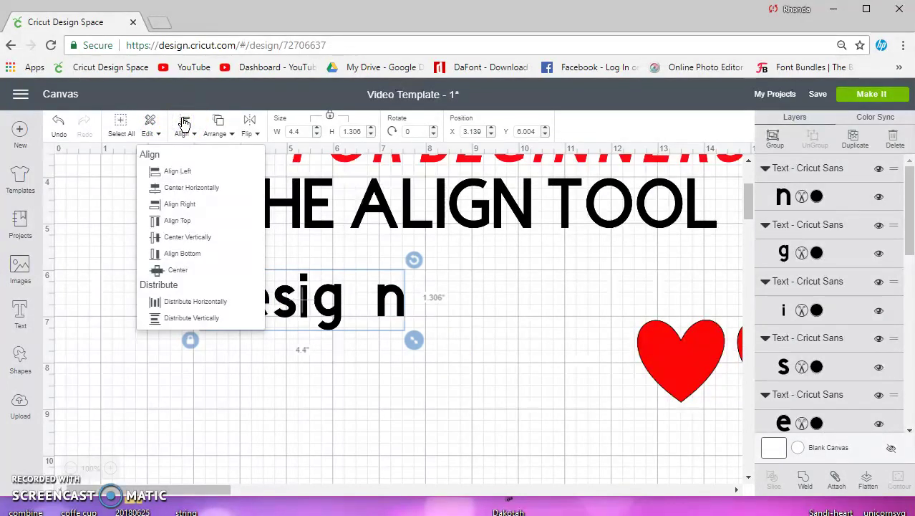
{"action": "left_click", "coordinate": [213, 302]}
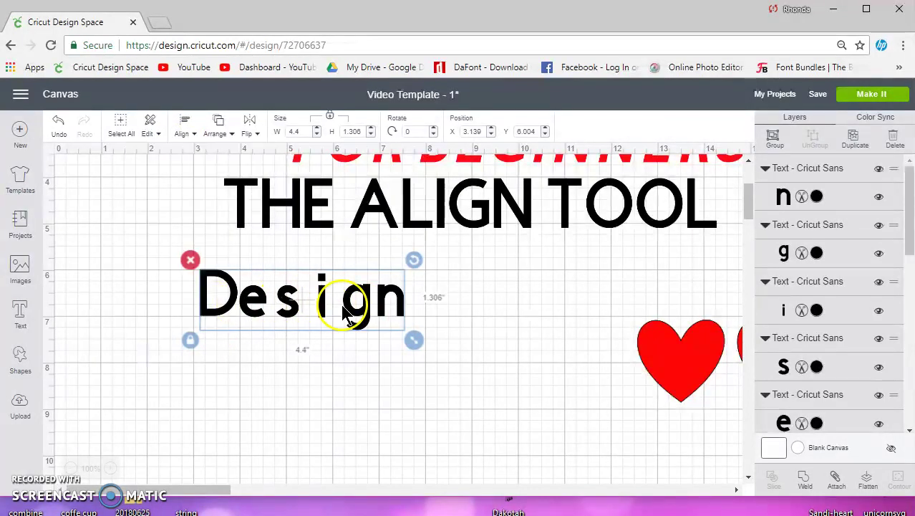
Delete the Design letters and nudge FOR BEGINNERS slightly left and up
{"action": "left_click", "coordinate": [190, 260]}
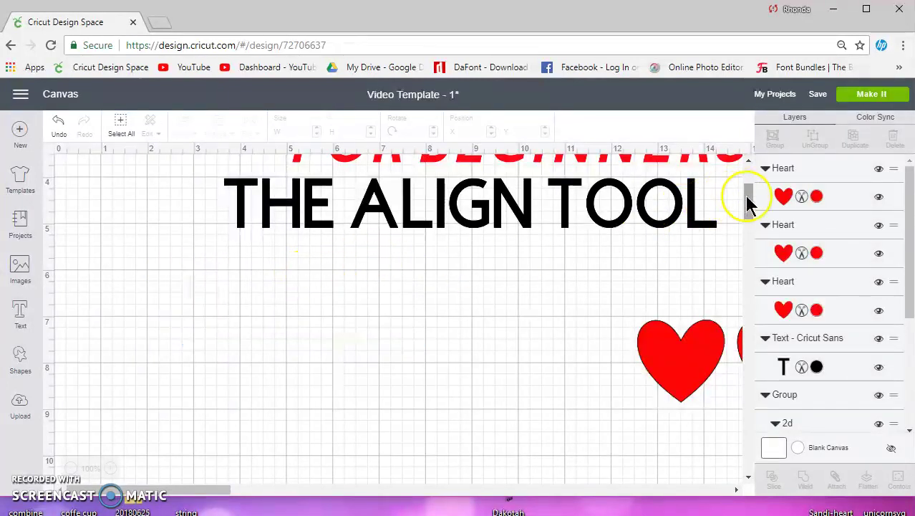
{"action": "left_click_drag", "start_coordinate": [746, 206], "coordinate": [747, 184]}
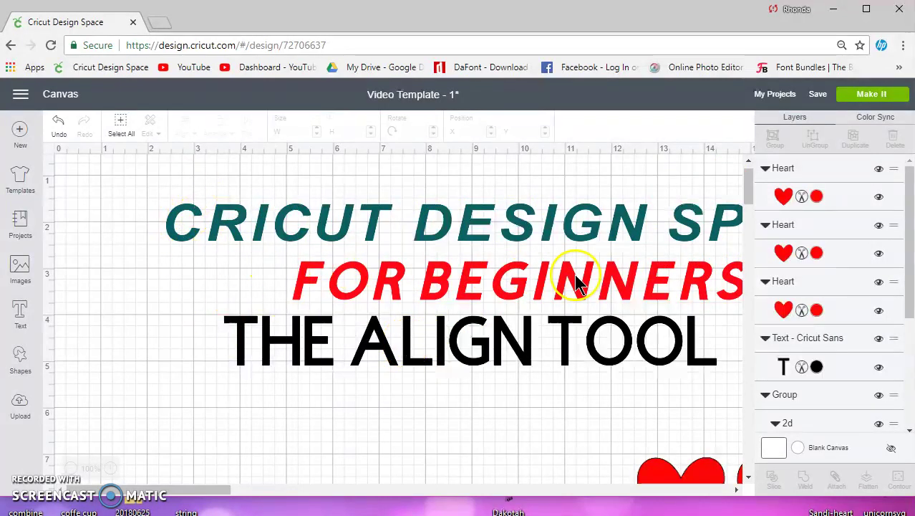
{"action": "left_click_drag", "start_coordinate": [573, 280], "coordinate": [555, 263]}
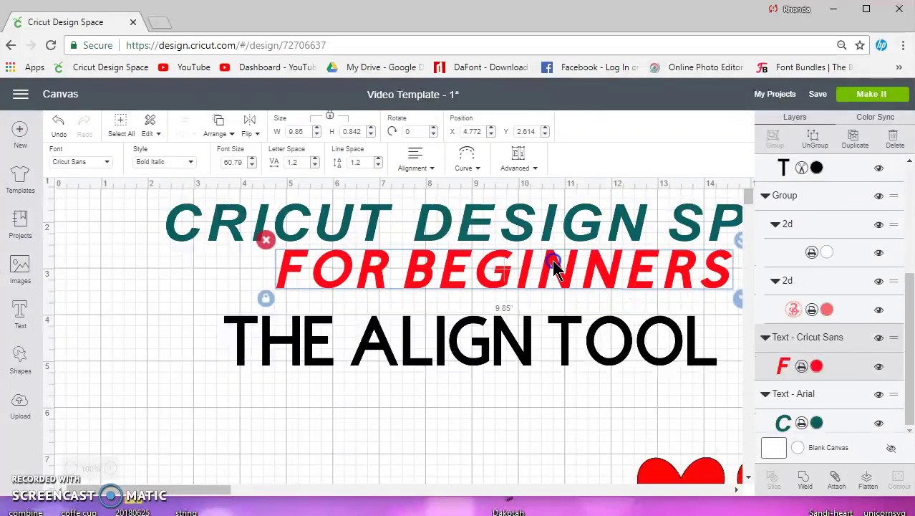
Nudge FOR BEGINNERS back down and add a new 'Design' text
{"action": "left_click_drag", "start_coordinate": [304, 322], "coordinate": [304, 322]}
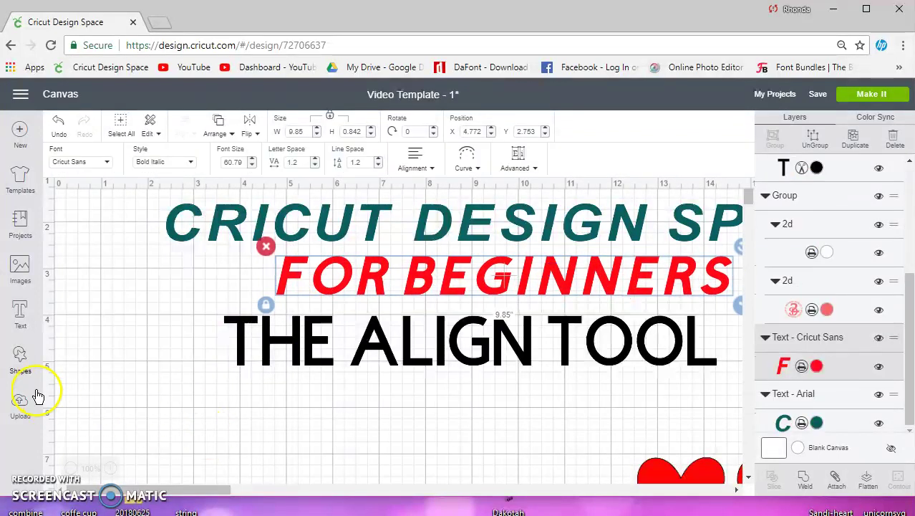
{"action": "left_click", "coordinate": [20, 315]}
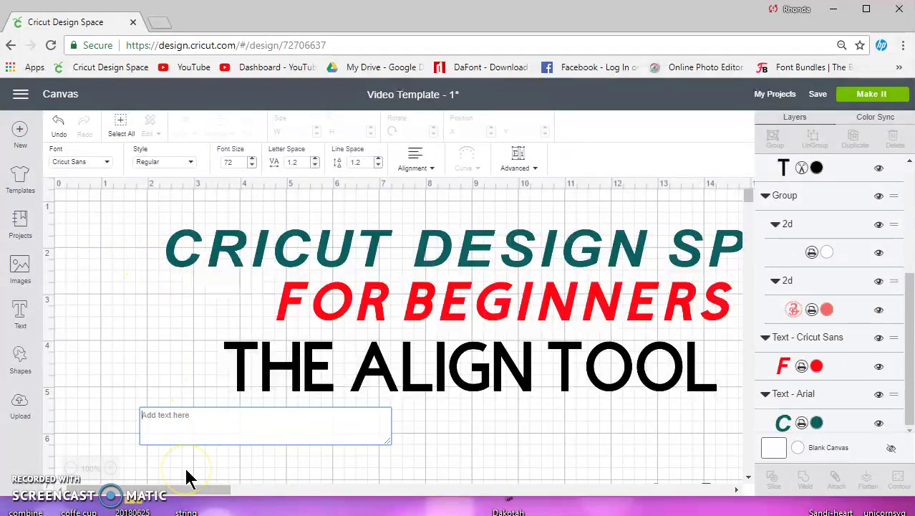
{"action": "type", "text": "De"}
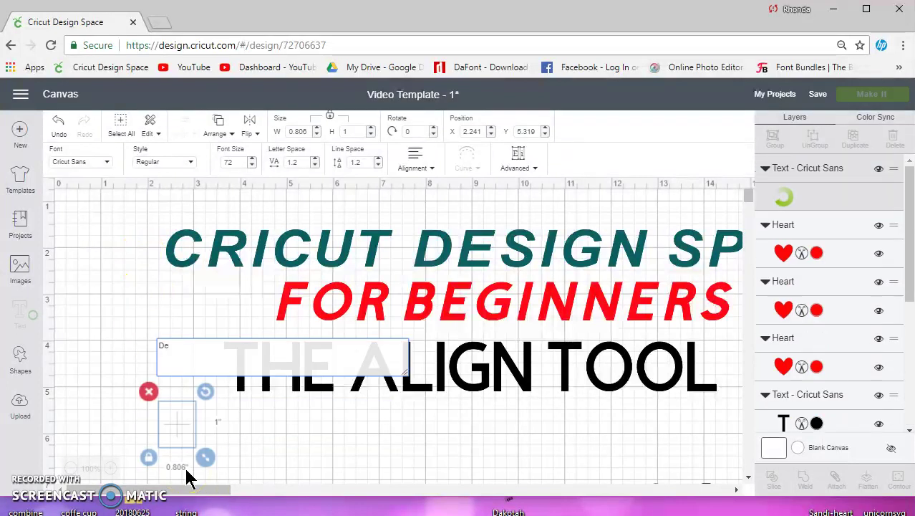
{"action": "type", "text": "sign"}
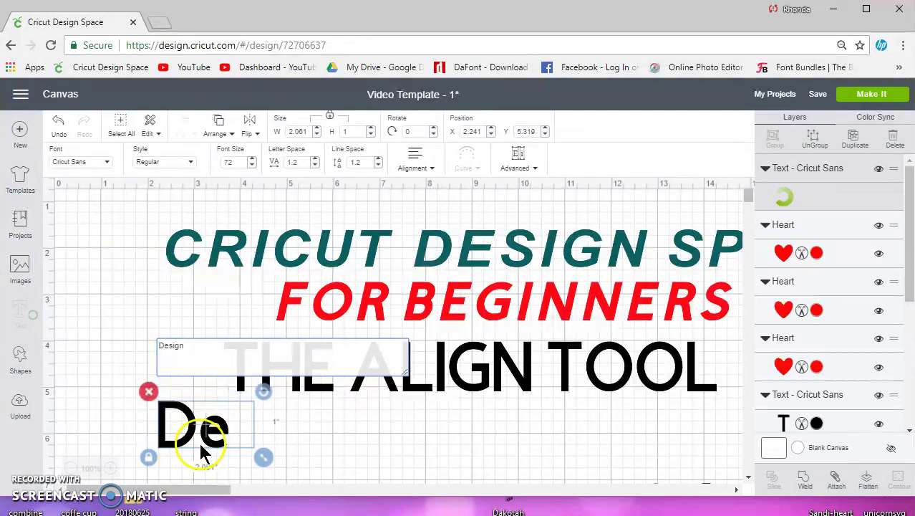
Move Design below THE ALIGN TOOL and ungroup it into separate letters
{"action": "left_click_drag", "start_coordinate": [218, 436], "coordinate": [164, 422]}
{"action": "left_click", "coordinate": [748, 198]}
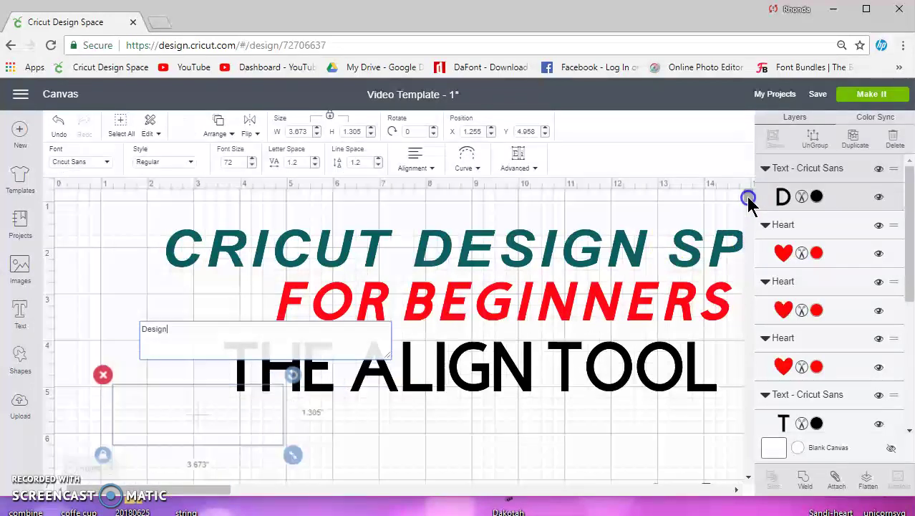
{"action": "left_click_drag", "start_coordinate": [747, 198], "coordinate": [747, 220]}
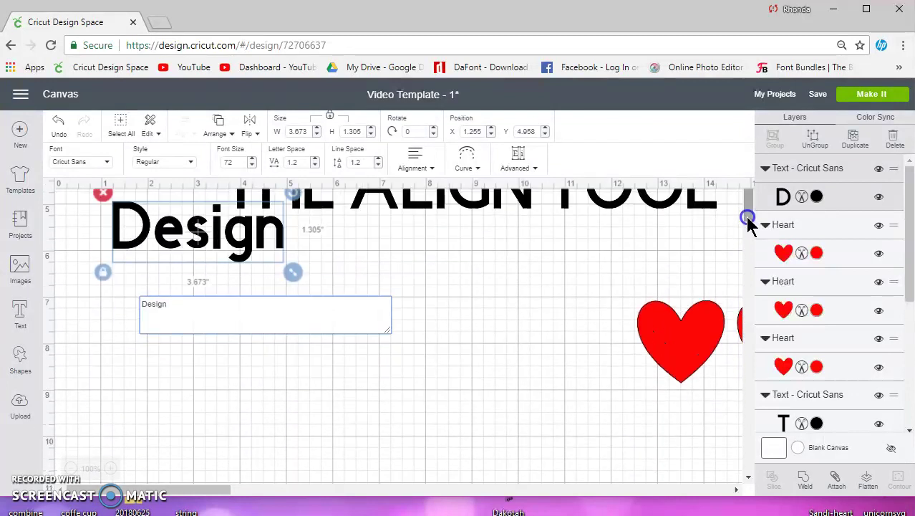
{"action": "left_click_drag", "start_coordinate": [245, 257], "coordinate": [257, 340]}
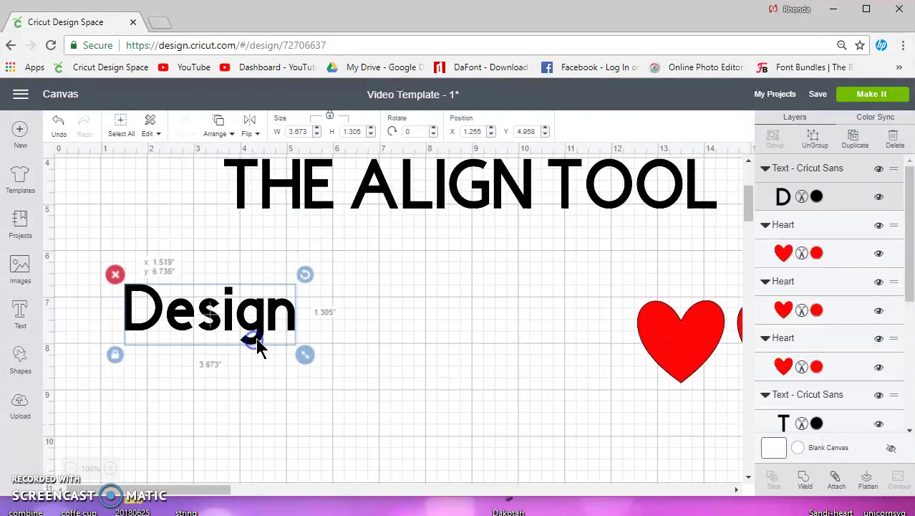
{"action": "left_click", "coordinate": [815, 139]}
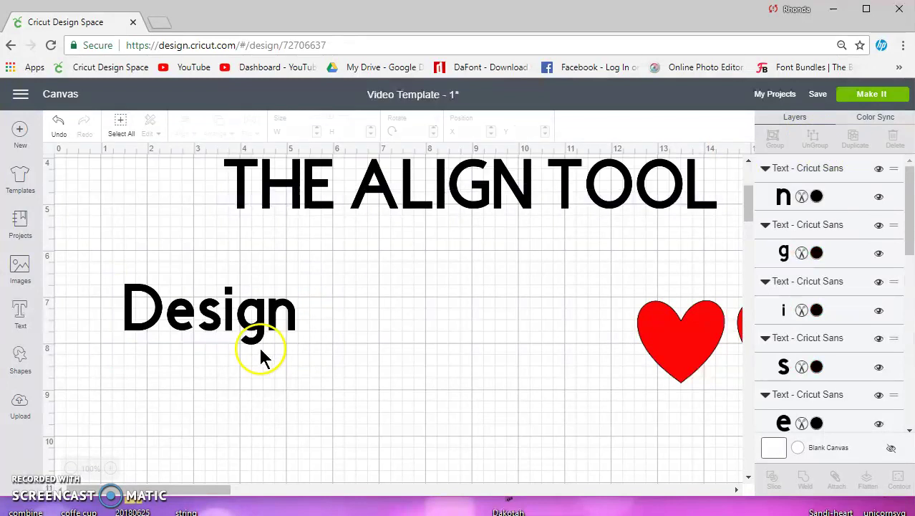
Stack the e, s and i letters in a column directly under the D
{"action": "left_click", "coordinate": [166, 372]}
{"action": "left_click", "coordinate": [179, 315]}
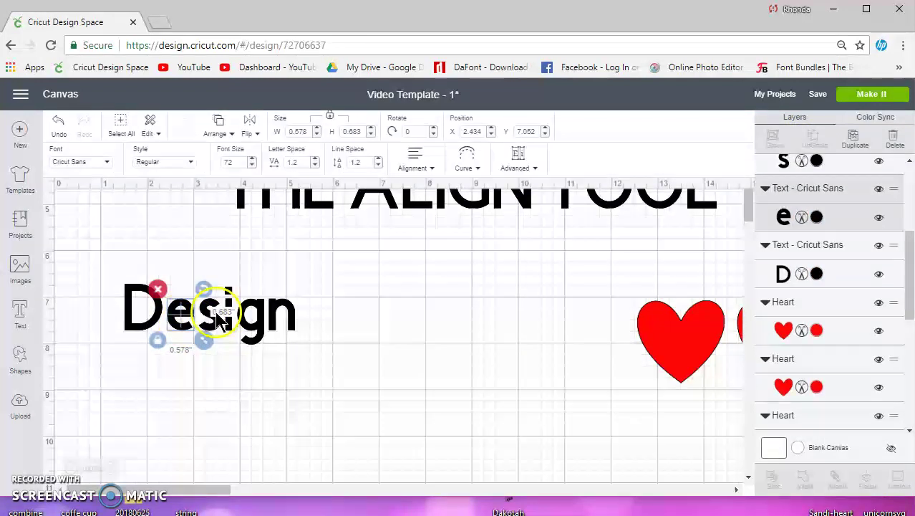
{"action": "left_click_drag", "start_coordinate": [179, 321], "coordinate": [151, 362]}
{"action": "left_click_drag", "start_coordinate": [210, 315], "coordinate": [152, 434]}
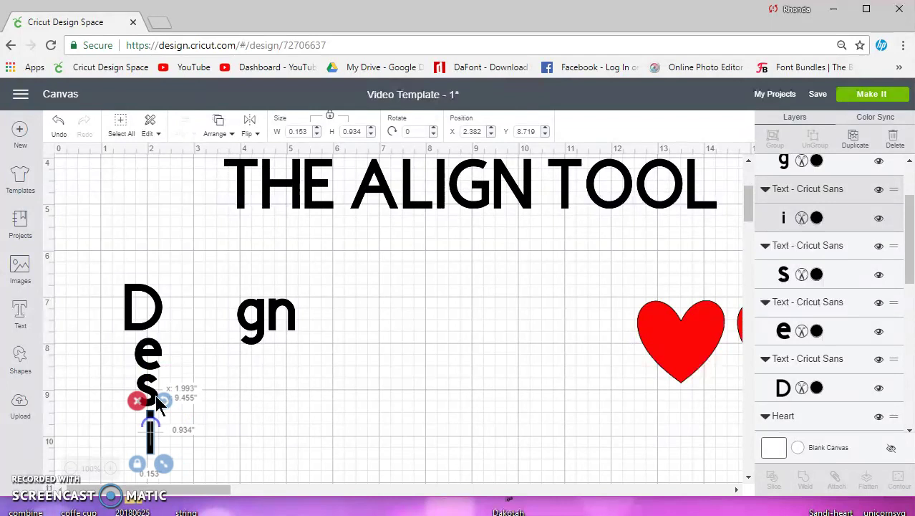
{"action": "left_click", "coordinate": [165, 300]}
{"action": "left_click_drag", "start_coordinate": [156, 301], "coordinate": [171, 214]}
{"action": "left_click_drag", "start_coordinate": [115, 342], "coordinate": [184, 453]}
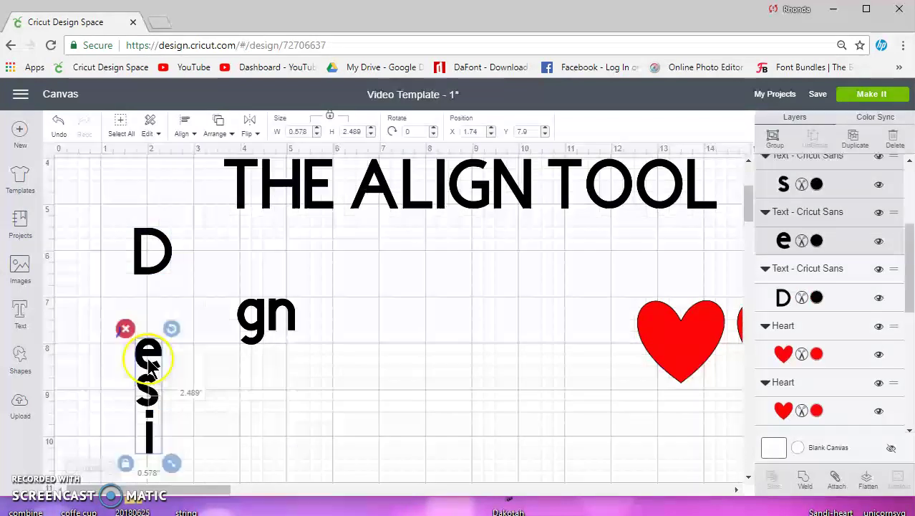
{"action": "left_click_drag", "start_coordinate": [157, 347], "coordinate": [159, 298]}
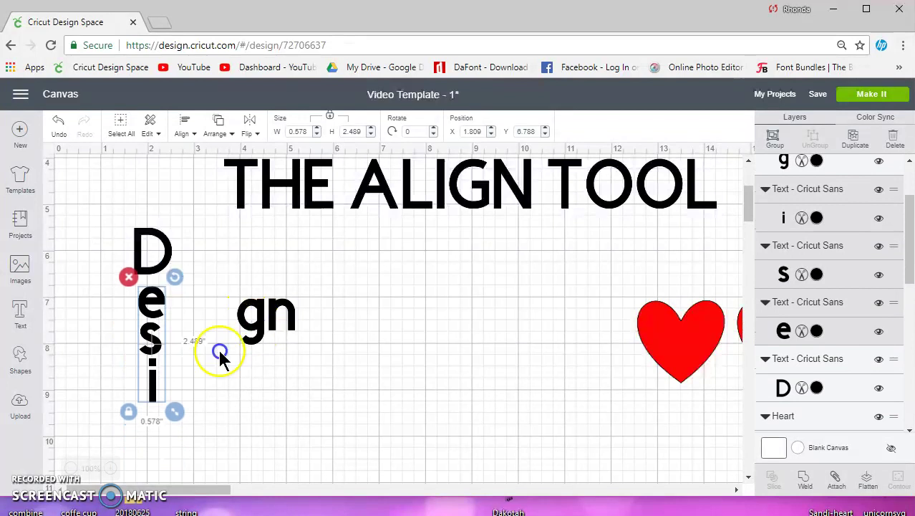
Place the g and n beneath the i, then select the whole column
{"action": "left_click_drag", "start_coordinate": [220, 356], "coordinate": [170, 409]}
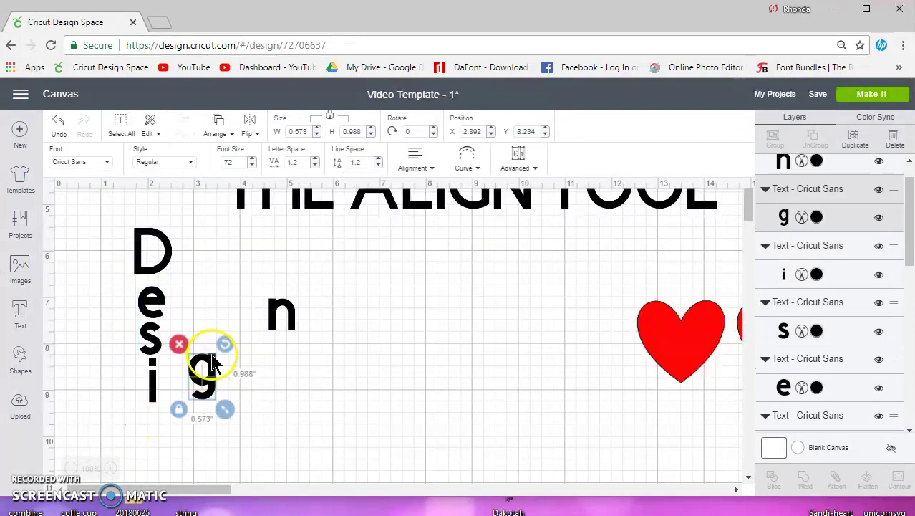
{"action": "left_click_drag", "start_coordinate": [213, 363], "coordinate": [167, 419]}
{"action": "left_click", "coordinate": [293, 315]}
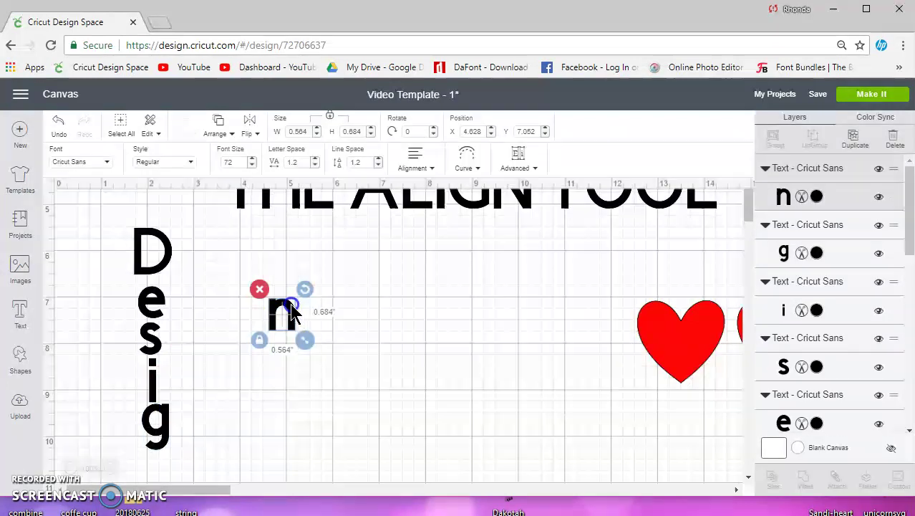
{"action": "left_click_drag", "start_coordinate": [292, 313], "coordinate": [164, 464]}
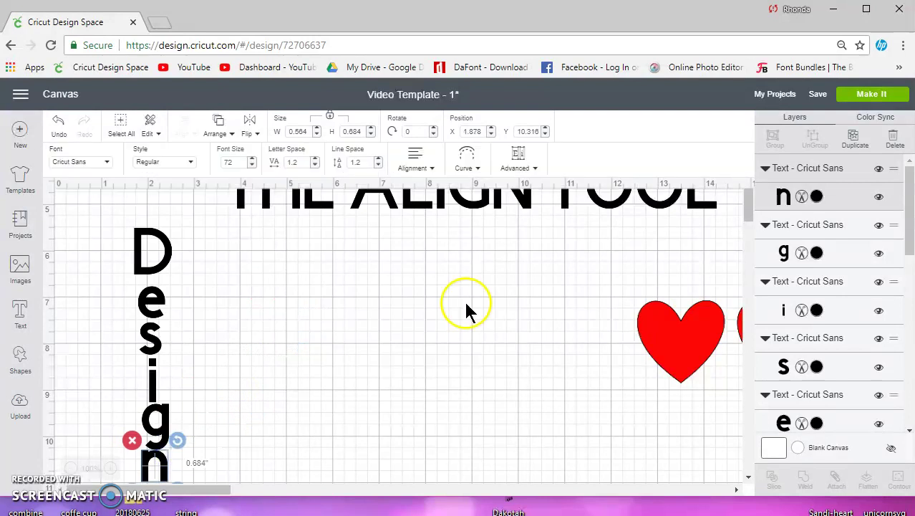
{"action": "left_click_drag", "start_coordinate": [752, 206], "coordinate": [737, 215]}
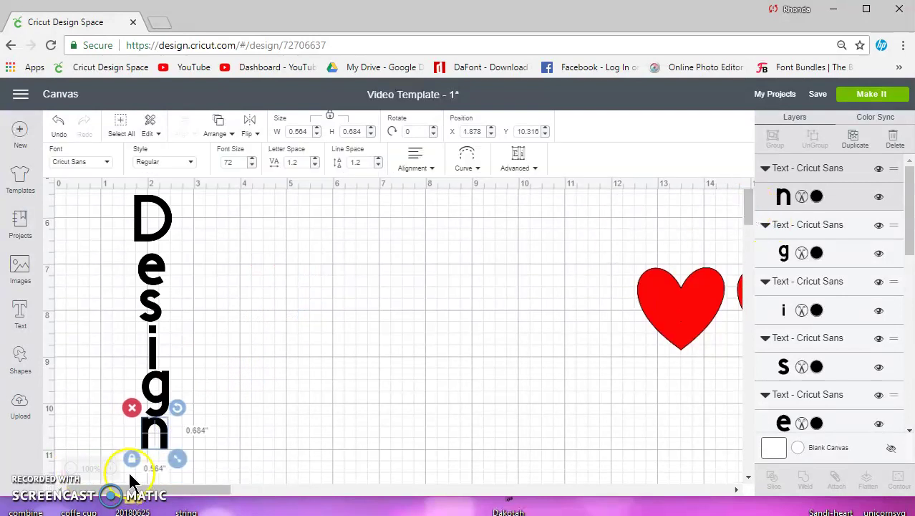
{"action": "left_click", "coordinate": [158, 394]}
{"action": "left_click_drag", "start_coordinate": [239, 457], "coordinate": [161, 159]}
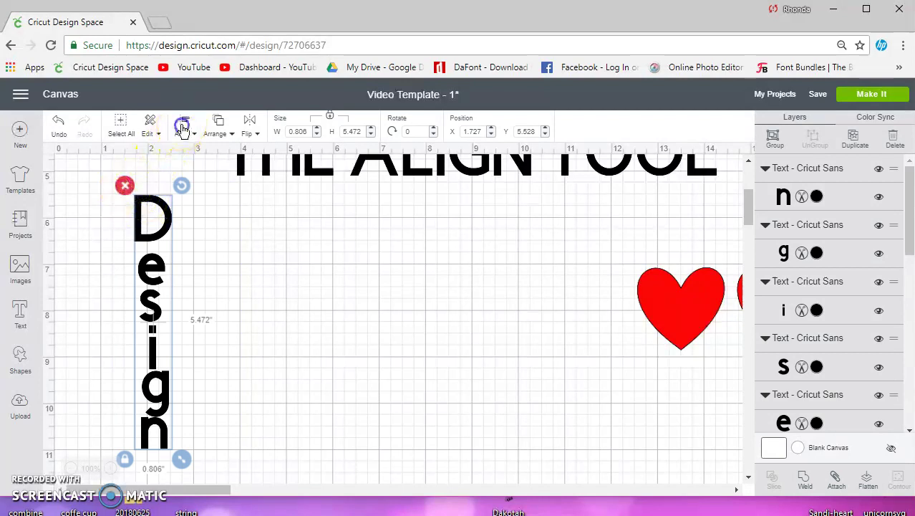
Left-align the stacked Design letters, center them horizontally, and distribute them evenly vertically
{"action": "left_click", "coordinate": [182, 129]}
{"action": "left_click", "coordinate": [175, 172]}
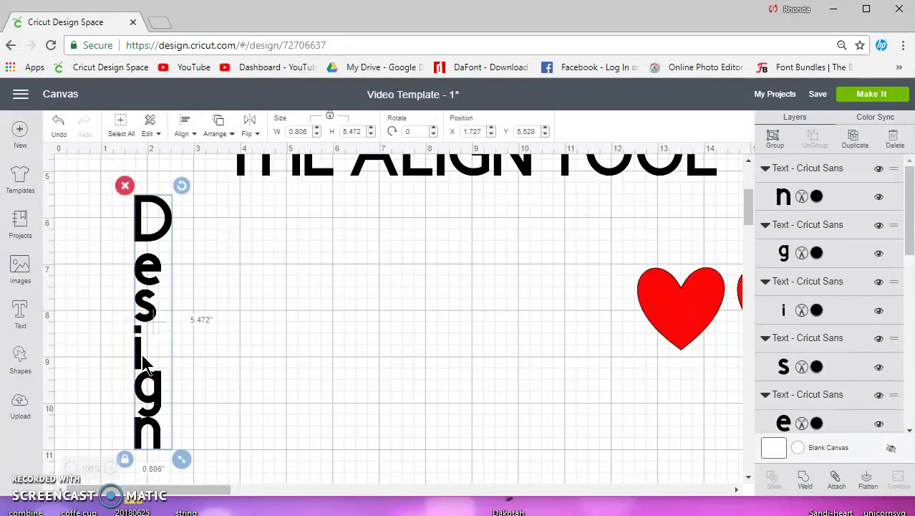
{"action": "left_click", "coordinate": [185, 134]}
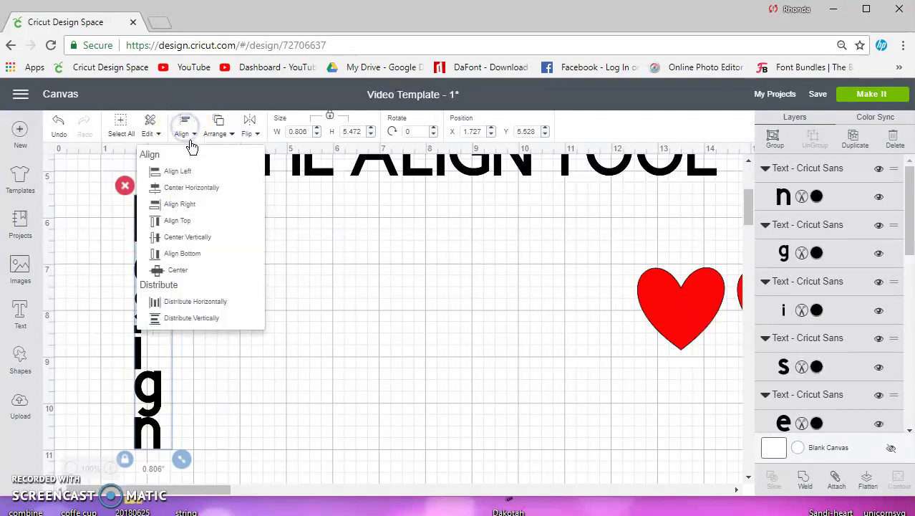
{"action": "left_click", "coordinate": [204, 188]}
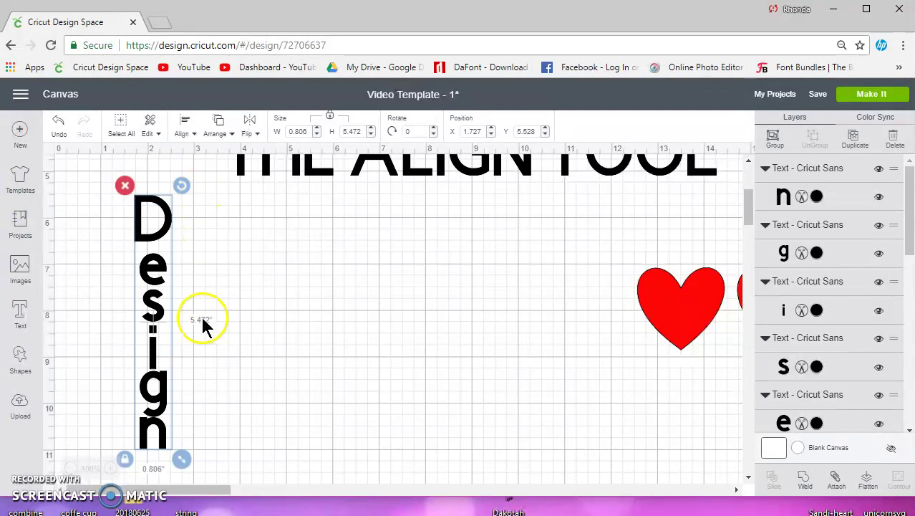
{"action": "left_click", "coordinate": [182, 125]}
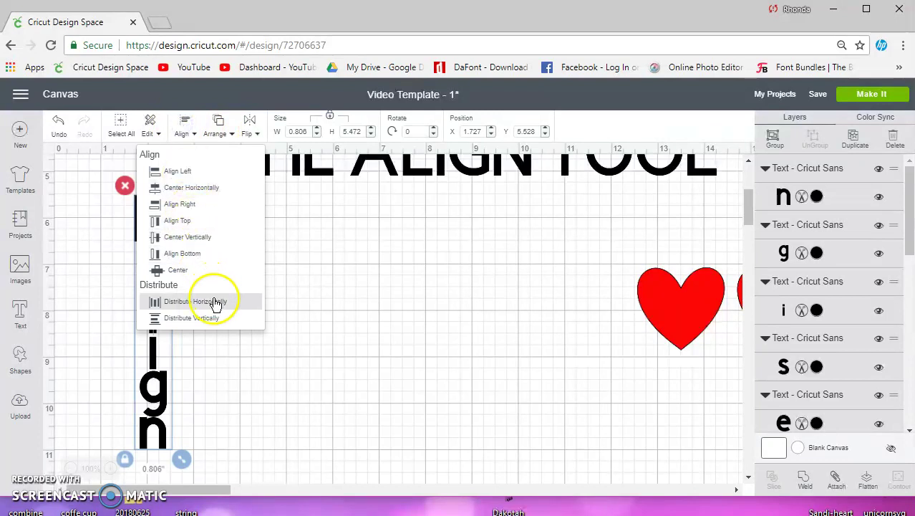
{"action": "left_click", "coordinate": [191, 318]}
{"action": "left_click", "coordinate": [210, 321]}
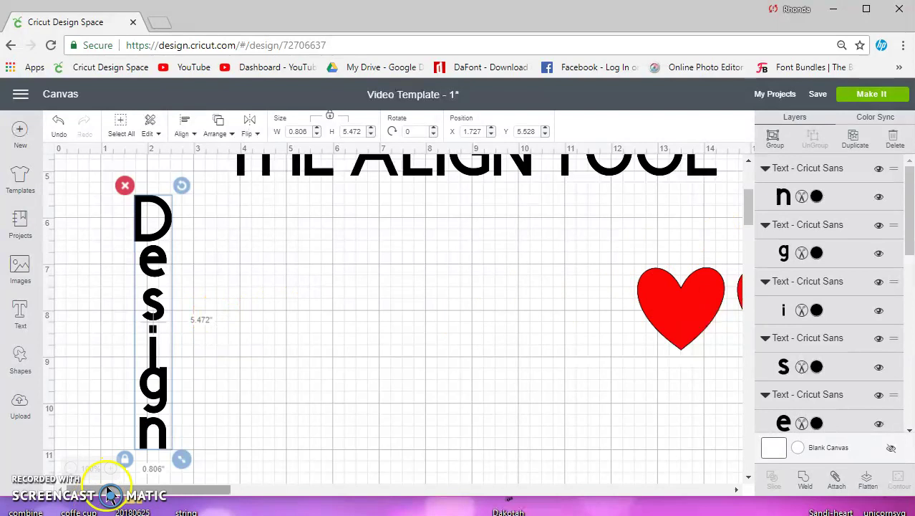
Zoom out to 75%, nudge the s and i letters, and marquee-select all the Design letters
{"action": "left_click", "coordinate": [71, 468]}
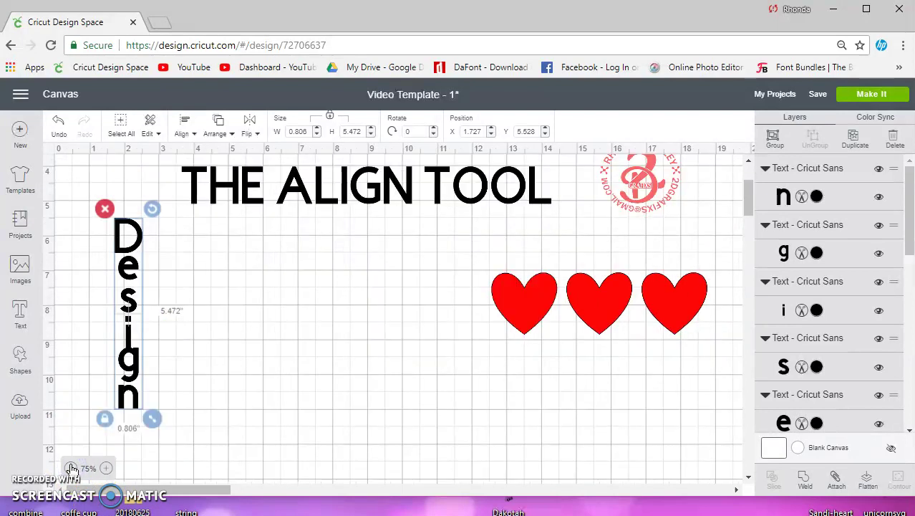
{"action": "left_click", "coordinate": [240, 380]}
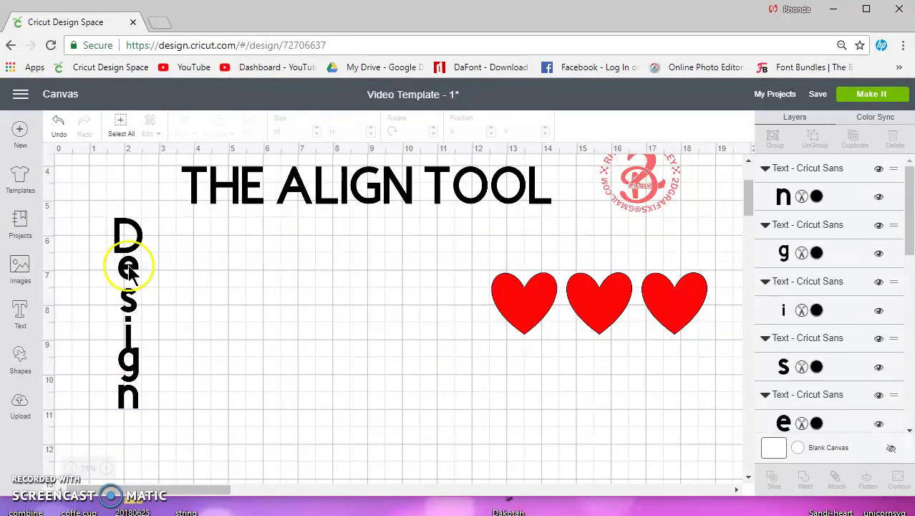
{"action": "left_click", "coordinate": [129, 334]}
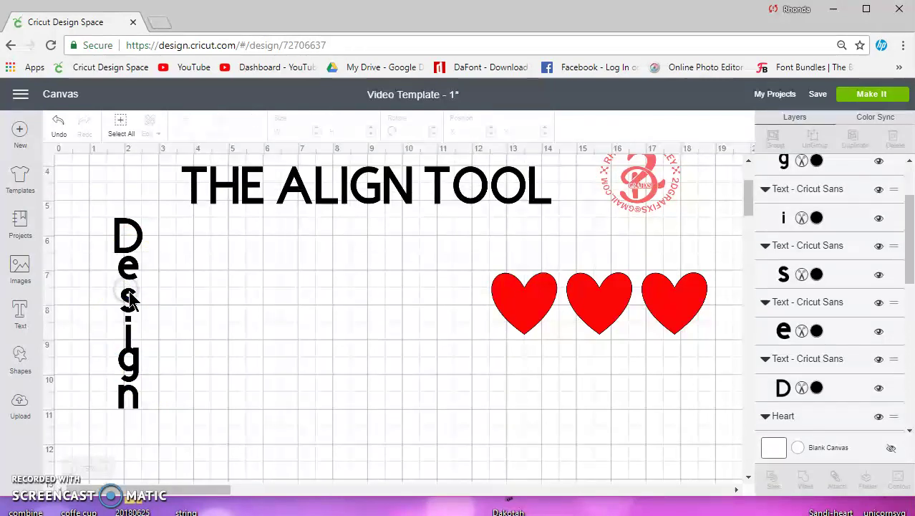
{"action": "left_click", "coordinate": [130, 300]}
{"action": "left_click_drag", "start_coordinate": [131, 299], "coordinate": [130, 295]}
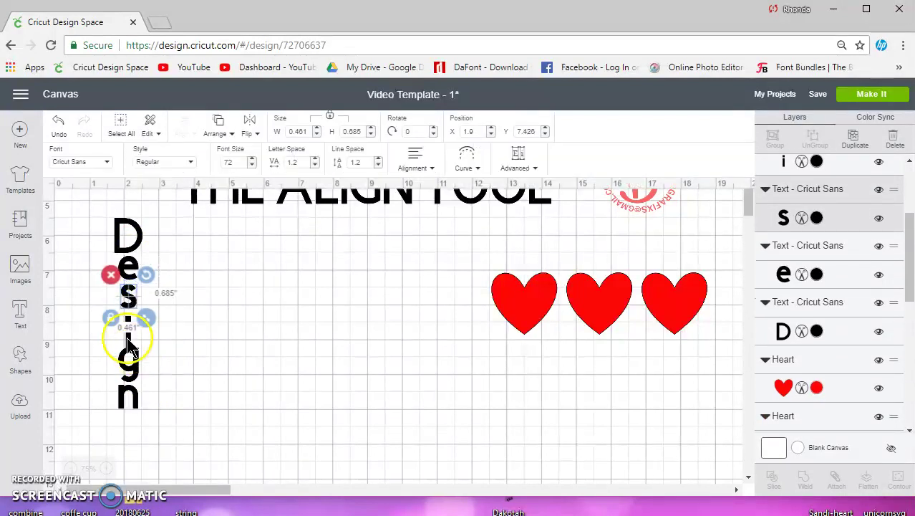
{"action": "left_click", "coordinate": [131, 347]}
{"action": "left_click_drag", "start_coordinate": [130, 346], "coordinate": [130, 345]}
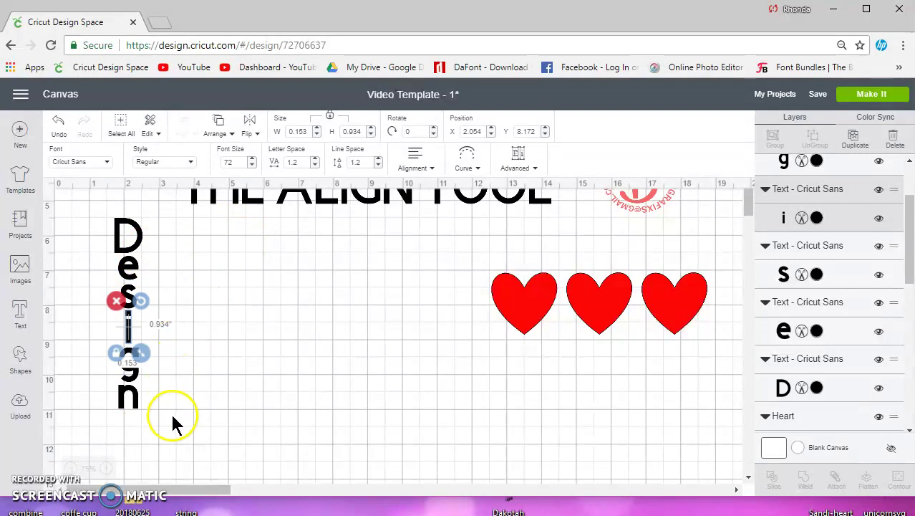
{"action": "left_click_drag", "start_coordinate": [172, 417], "coordinate": [96, 215]}
Delete the Design letters and move the three red hearts left beneath the title
{"action": "key", "text": "Delete"}
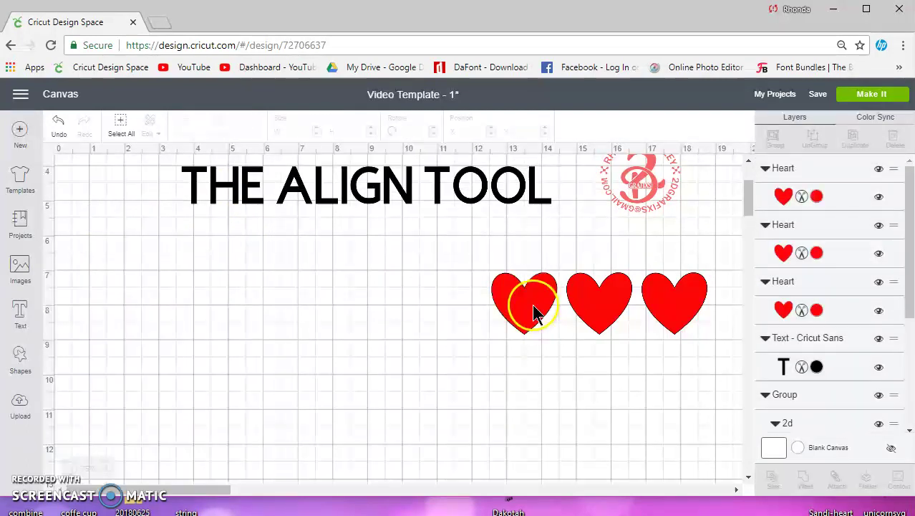
{"action": "left_click_drag", "start_coordinate": [437, 265], "coordinate": [723, 350]}
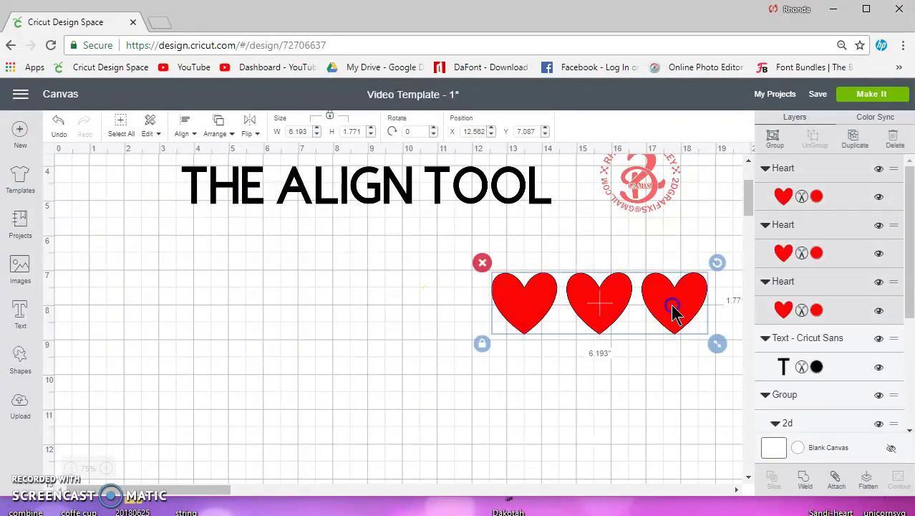
{"action": "left_click_drag", "start_coordinate": [674, 313], "coordinate": [332, 305]}
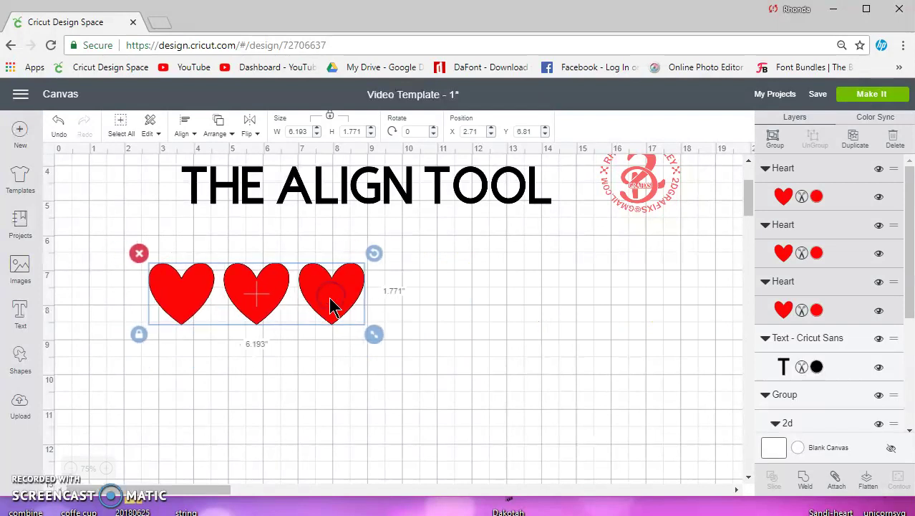
{"action": "left_click", "coordinate": [345, 368]}
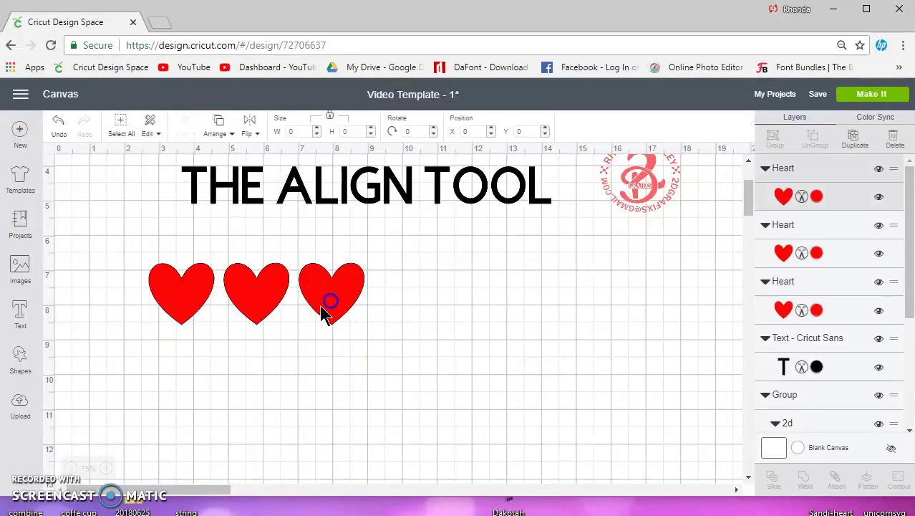
{"action": "left_click", "coordinate": [328, 308]}
{"action": "left_click", "coordinate": [242, 306]}
{"action": "left_click", "coordinate": [179, 307]}
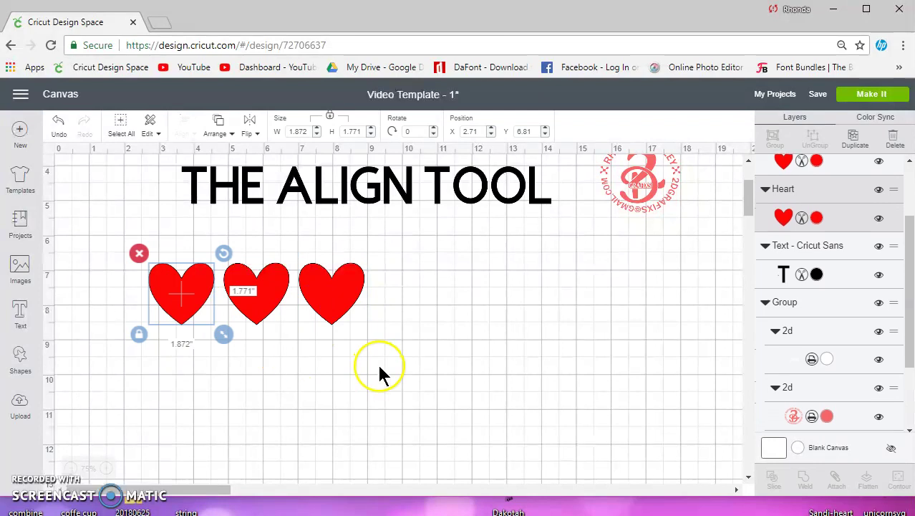
{"action": "left_click_drag", "start_coordinate": [398, 376], "coordinate": [149, 247]}
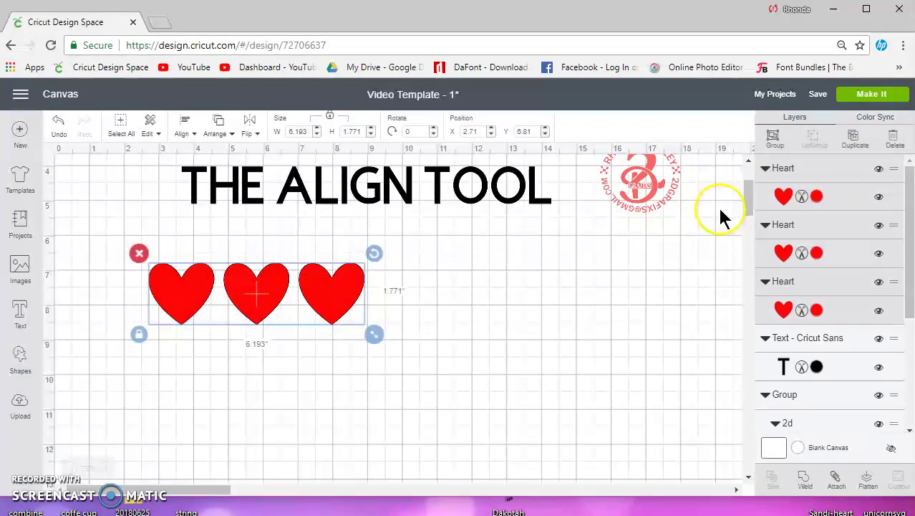
Duplicate the heart row twice and drag the copies into second and third rows
{"action": "left_click", "coordinate": [855, 140]}
{"action": "left_click", "coordinate": [303, 287]}
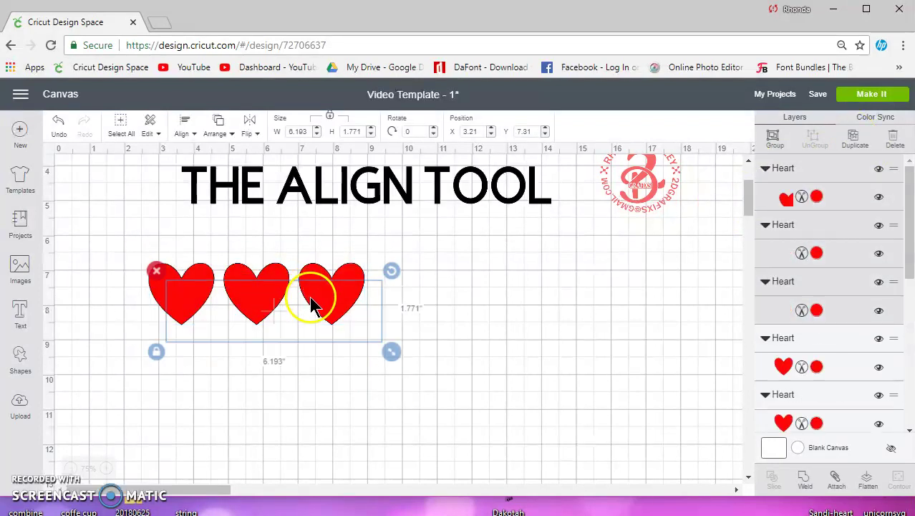
{"action": "left_click", "coordinate": [855, 139]}
{"action": "left_click", "coordinate": [853, 151]}
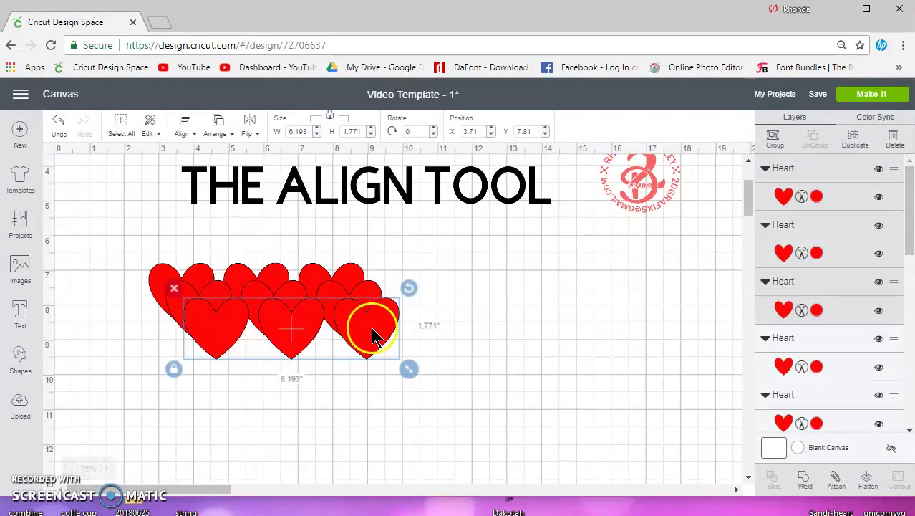
{"action": "left_click_drag", "start_coordinate": [374, 333], "coordinate": [336, 444]}
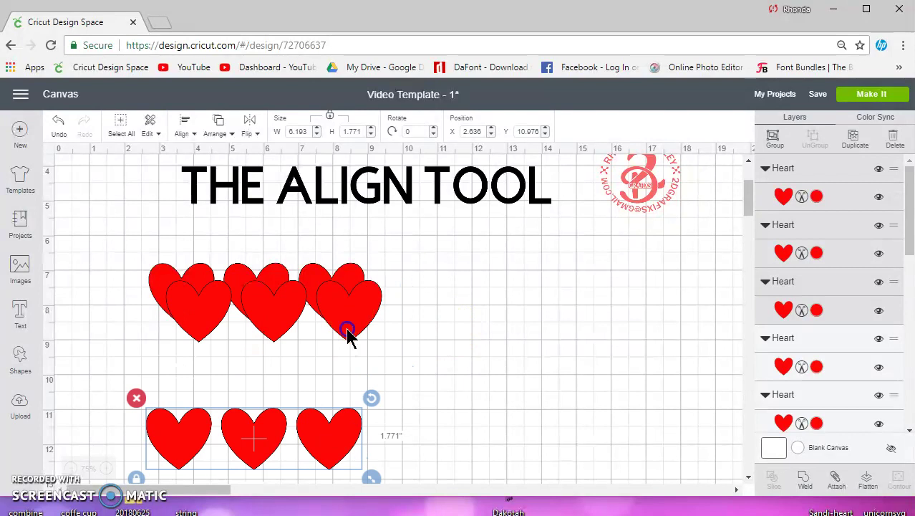
{"action": "left_click_drag", "start_coordinate": [349, 326], "coordinate": [337, 379]}
{"action": "left_click_drag", "start_coordinate": [290, 322], "coordinate": [265, 378]}
{"action": "left_click_drag", "start_coordinate": [201, 316], "coordinate": [184, 364]}
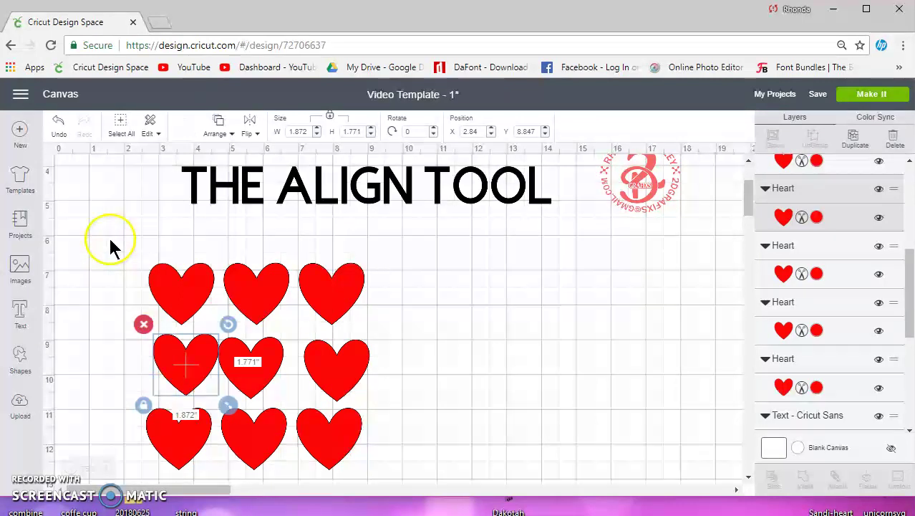
Select the top row of three hearts and move it to the right
{"action": "left_click", "coordinate": [343, 276]}
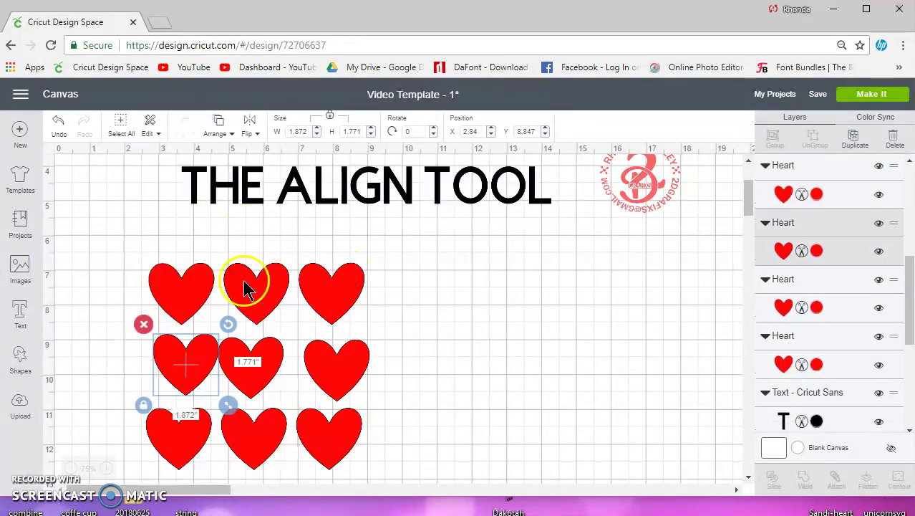
{"action": "left_click", "coordinate": [245, 286]}
{"action": "left_click", "coordinate": [170, 280]}
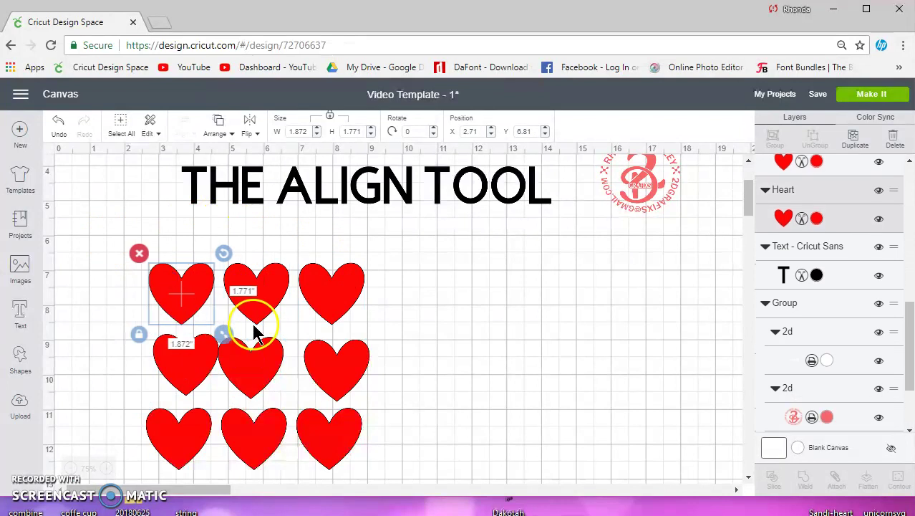
{"action": "left_click_drag", "start_coordinate": [114, 230], "coordinate": [402, 330]}
{"action": "left_click_drag", "start_coordinate": [331, 287], "coordinate": [580, 286]}
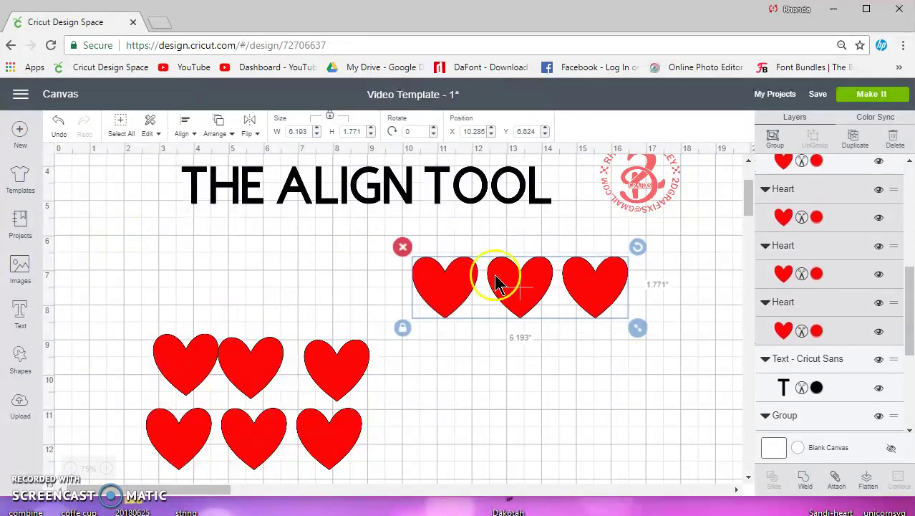
Top-align the three hearts and shift the right heart farther right
{"action": "left_click", "coordinate": [184, 133]}
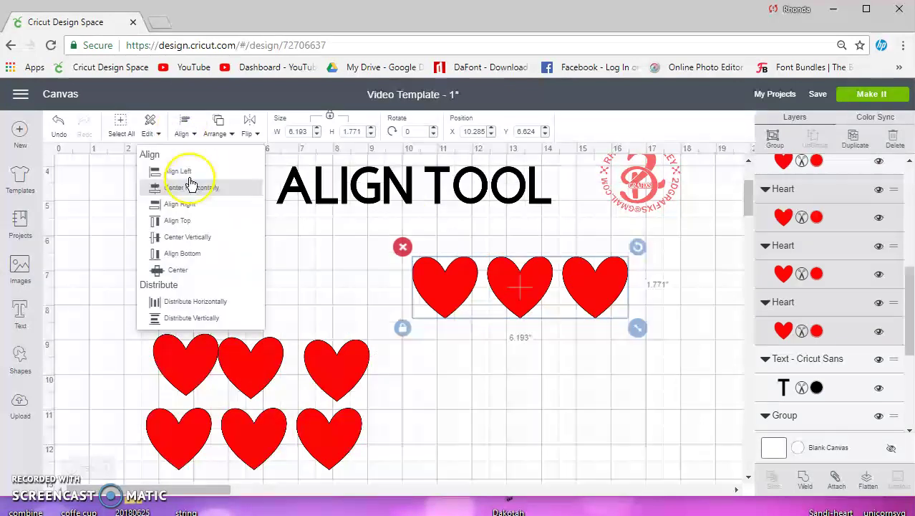
{"action": "left_click", "coordinate": [189, 222]}
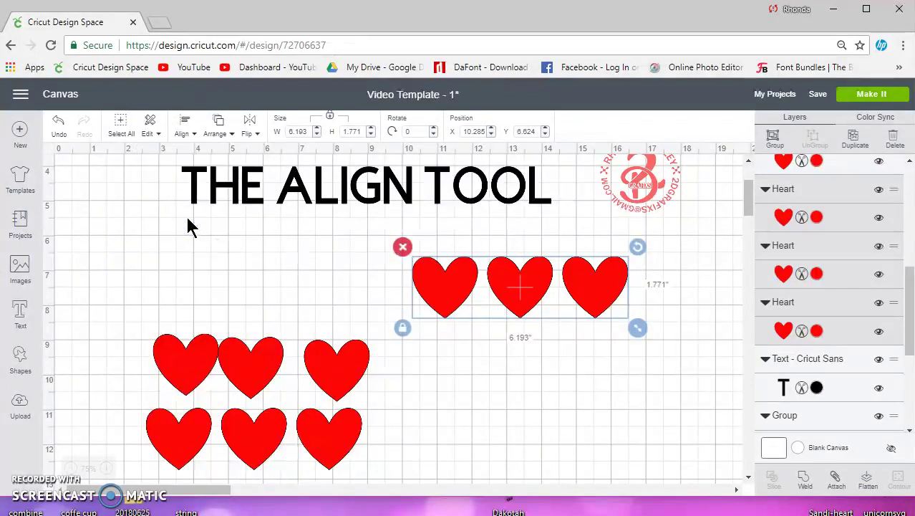
{"action": "left_click", "coordinate": [176, 133]}
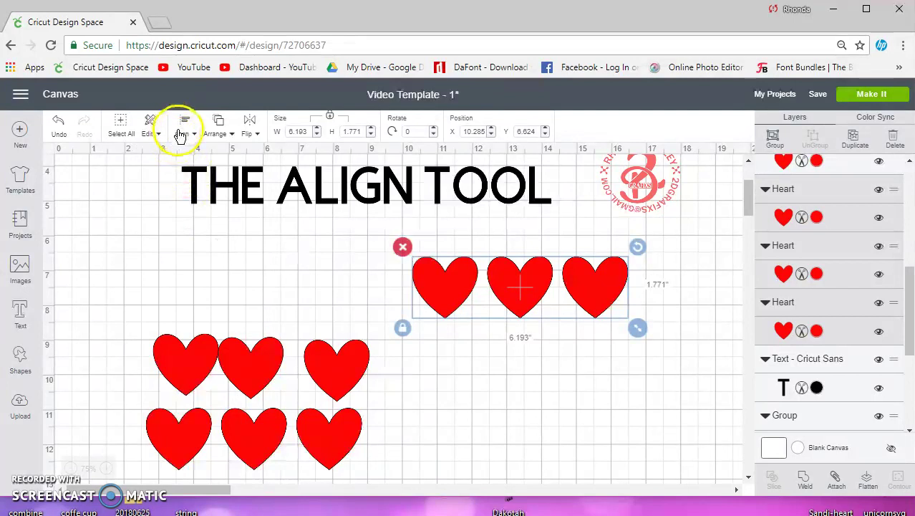
{"action": "left_click", "coordinate": [474, 352]}
{"action": "left_click", "coordinate": [577, 292]}
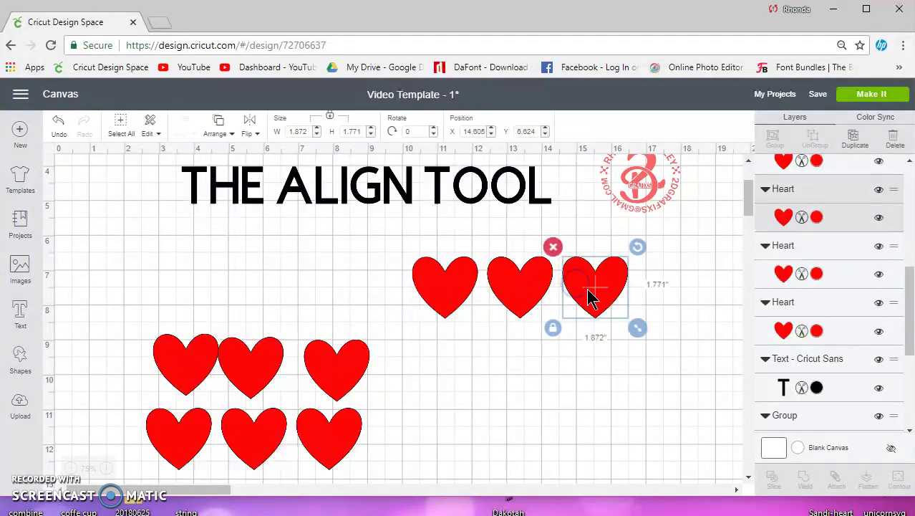
{"action": "left_click_drag", "start_coordinate": [582, 294], "coordinate": [631, 302]}
Top-align the three hearts again and distribute them evenly horizontally
{"action": "left_click_drag", "start_coordinate": [659, 363], "coordinate": [391, 252]}
{"action": "left_click", "coordinate": [181, 136]}
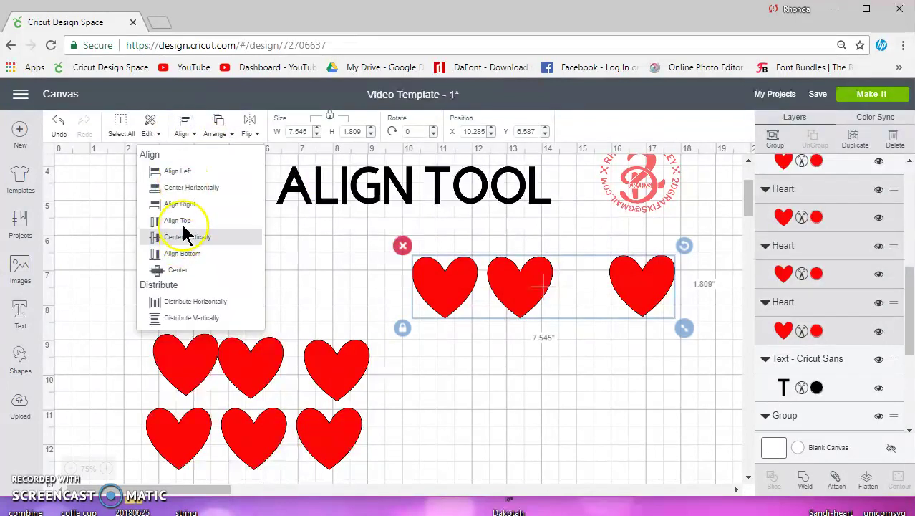
{"action": "left_click", "coordinate": [181, 139]}
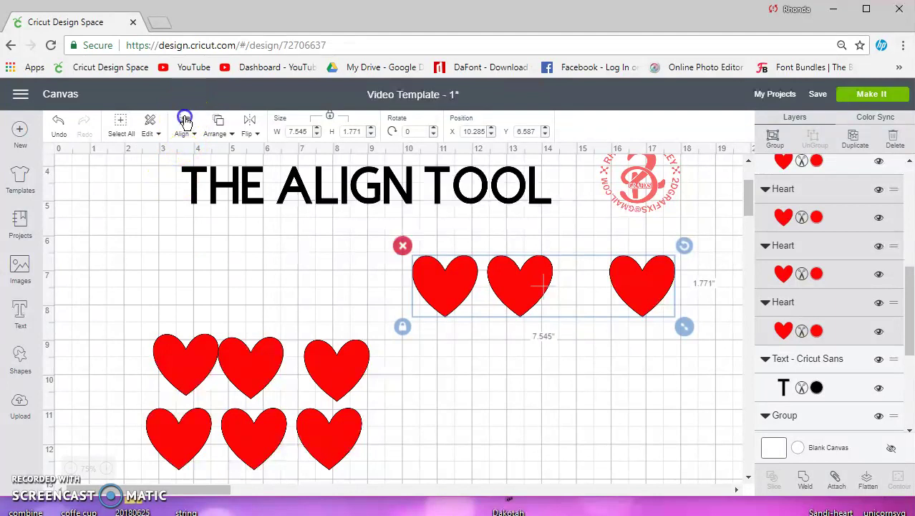
{"action": "left_click", "coordinate": [184, 120]}
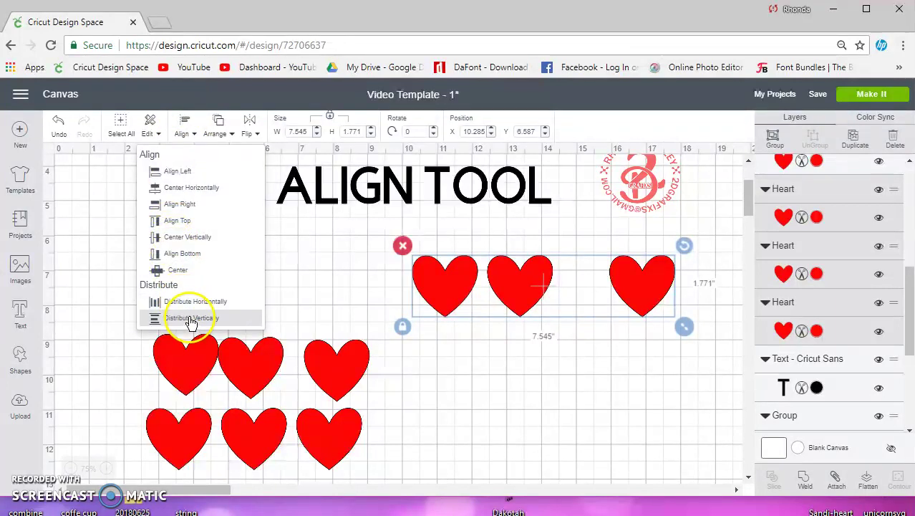
{"action": "left_click", "coordinate": [231, 302]}
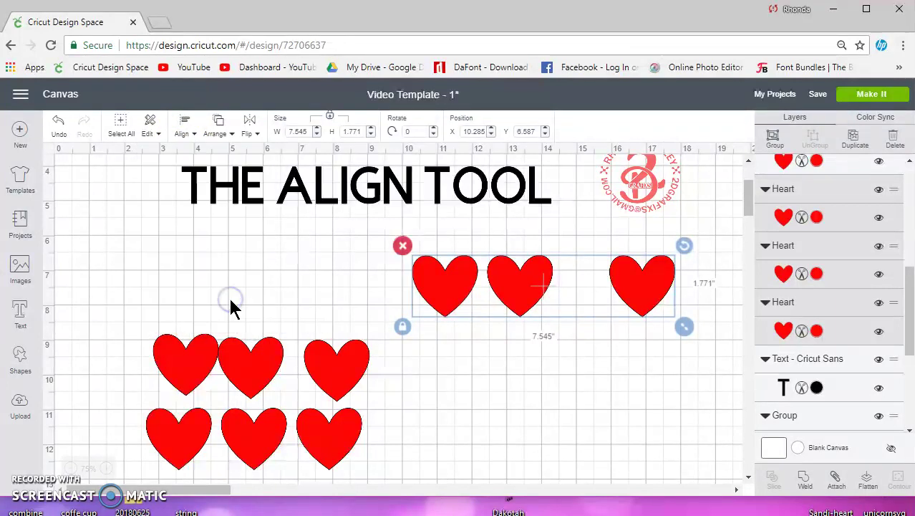
{"action": "left_click_drag", "start_coordinate": [122, 286], "coordinate": [351, 479]}
Delete the six left hearts, weld the spaced row into one piece, and move it left
{"action": "left_click", "coordinate": [136, 324]}
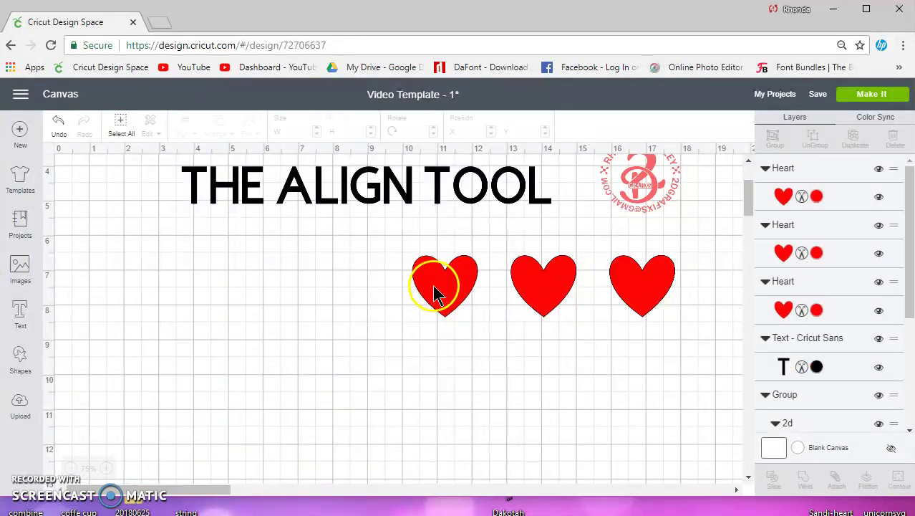
{"action": "left_click", "coordinate": [439, 283]}
{"action": "left_click", "coordinate": [558, 287]}
{"action": "left_click_drag", "start_coordinate": [671, 363], "coordinate": [366, 252]}
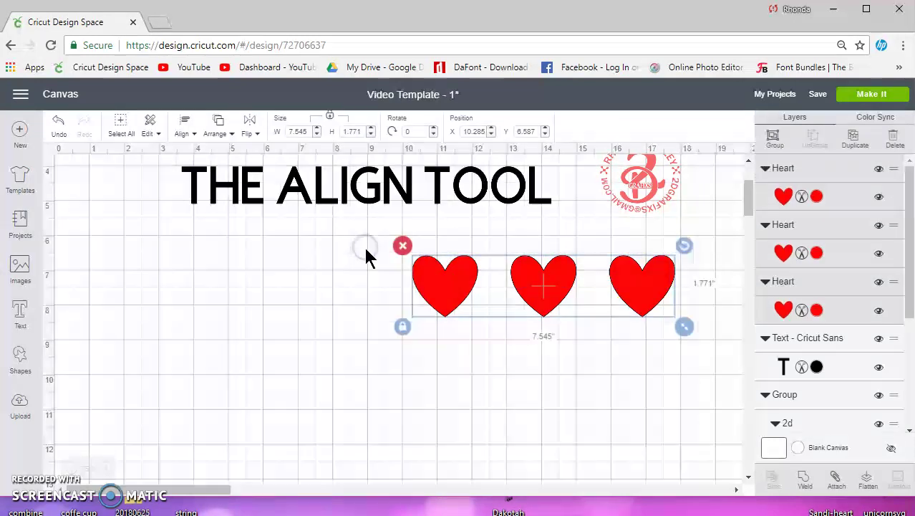
{"action": "left_click", "coordinate": [805, 478]}
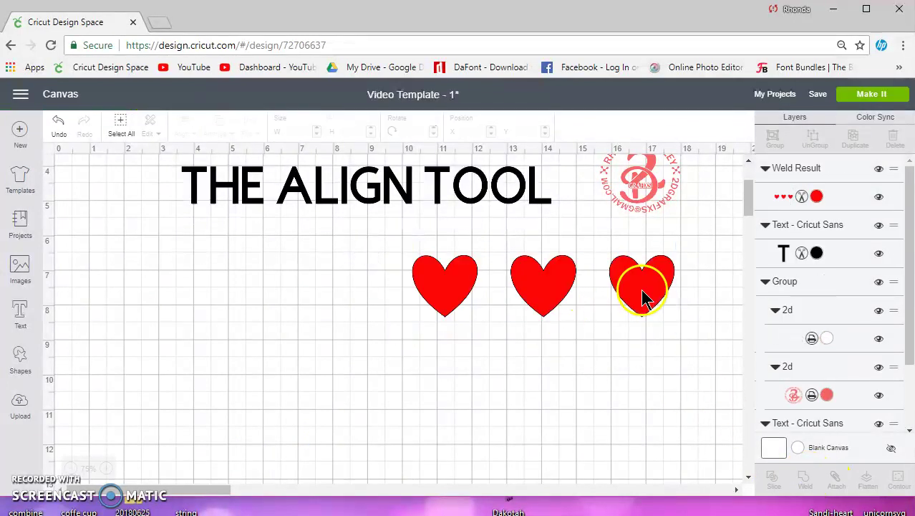
{"action": "left_click_drag", "start_coordinate": [642, 299], "coordinate": [376, 292]}
Duplicate the welded row three times, drag one copy down, and select all four rows
{"action": "left_click", "coordinate": [852, 142]}
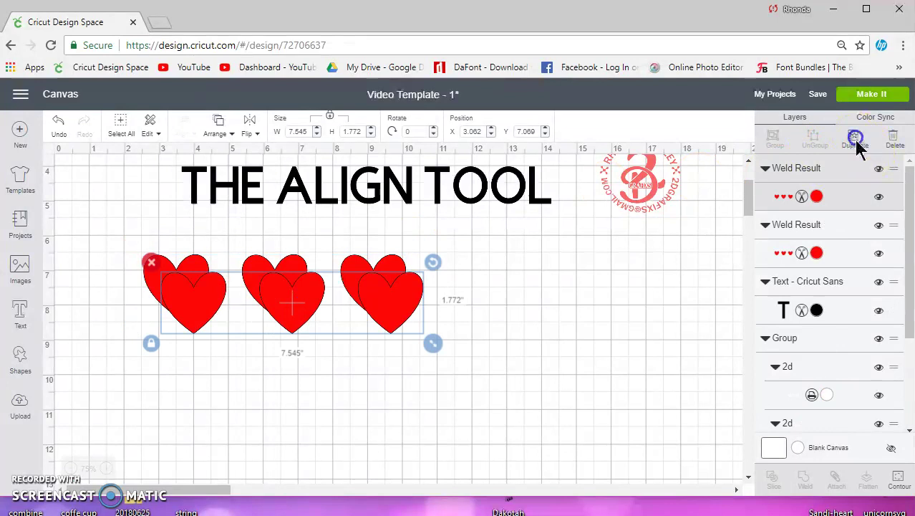
{"action": "left_click", "coordinate": [854, 140]}
{"action": "left_click", "coordinate": [855, 139]}
{"action": "left_click", "coordinate": [438, 321]}
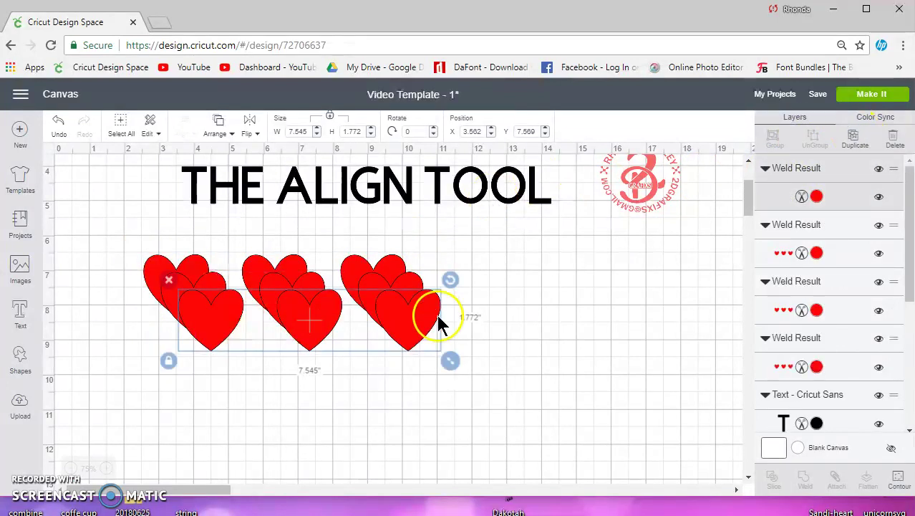
{"action": "left_click_drag", "start_coordinate": [439, 315], "coordinate": [395, 457]}
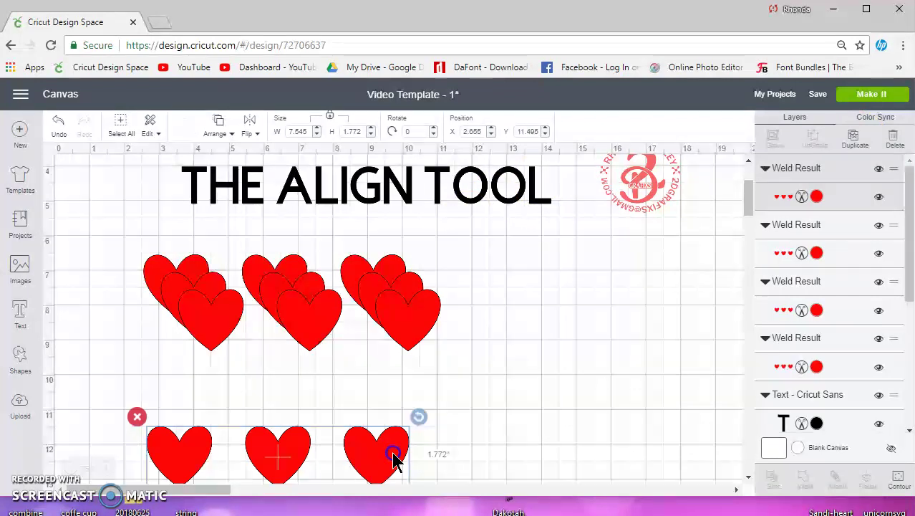
{"action": "left_click_drag", "start_coordinate": [166, 259], "coordinate": [453, 506]}
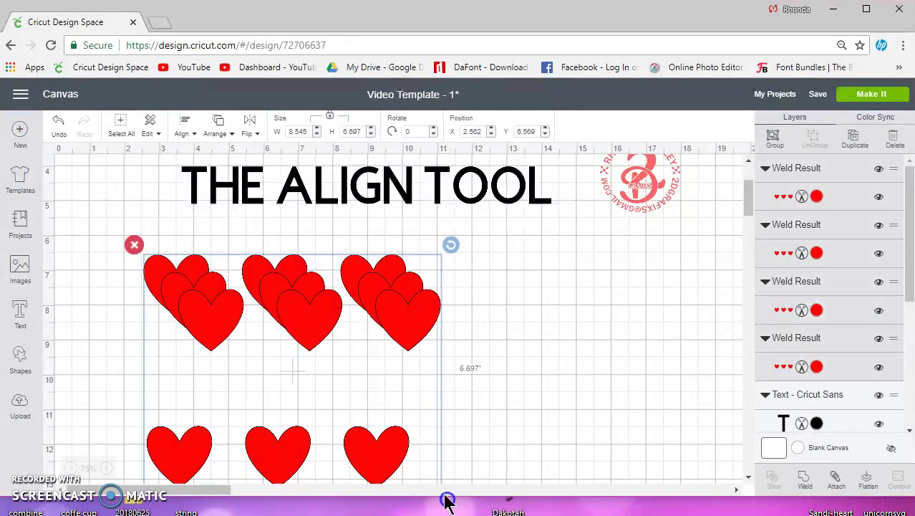
Left-align and vertically distribute the four heart rows, weld them, and nudge the grid up-left
{"action": "left_click", "coordinate": [184, 127]}
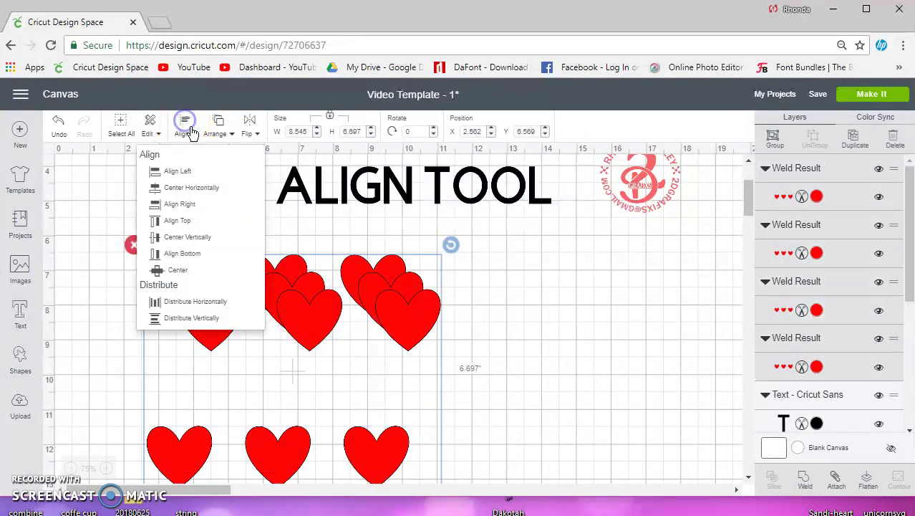
{"action": "left_click", "coordinate": [191, 174]}
{"action": "left_click", "coordinate": [184, 126]}
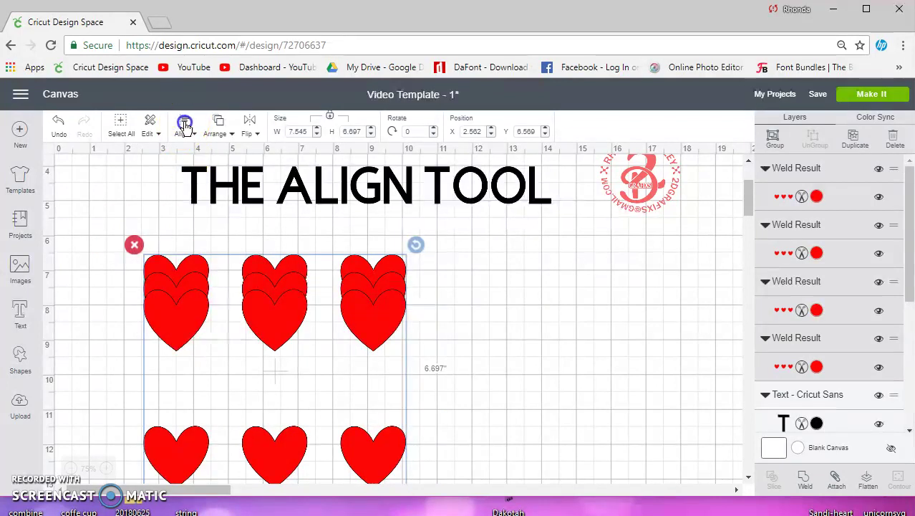
{"action": "left_click", "coordinate": [213, 319]}
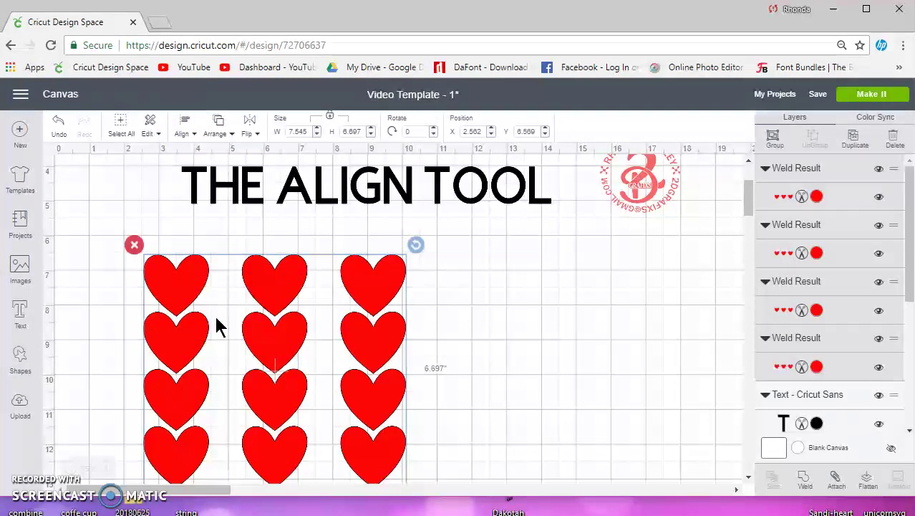
{"action": "left_click", "coordinate": [803, 478]}
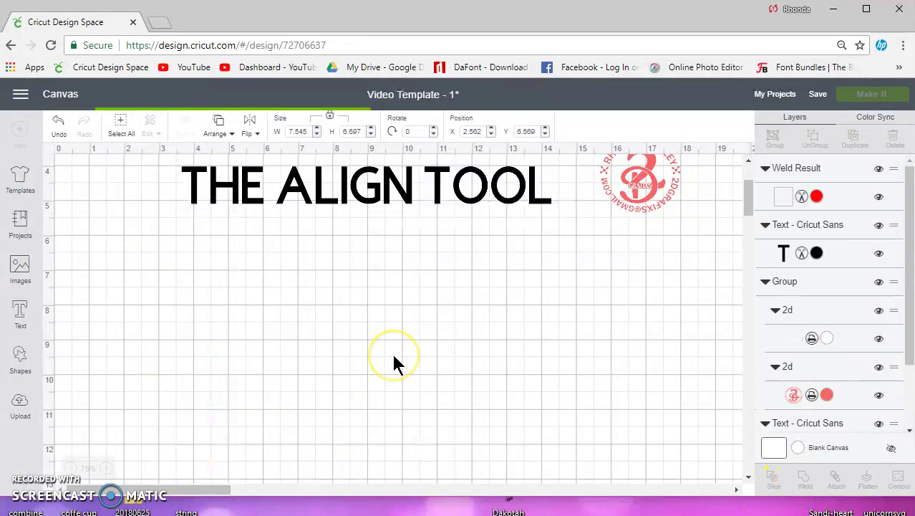
{"action": "left_click", "coordinate": [382, 340]}
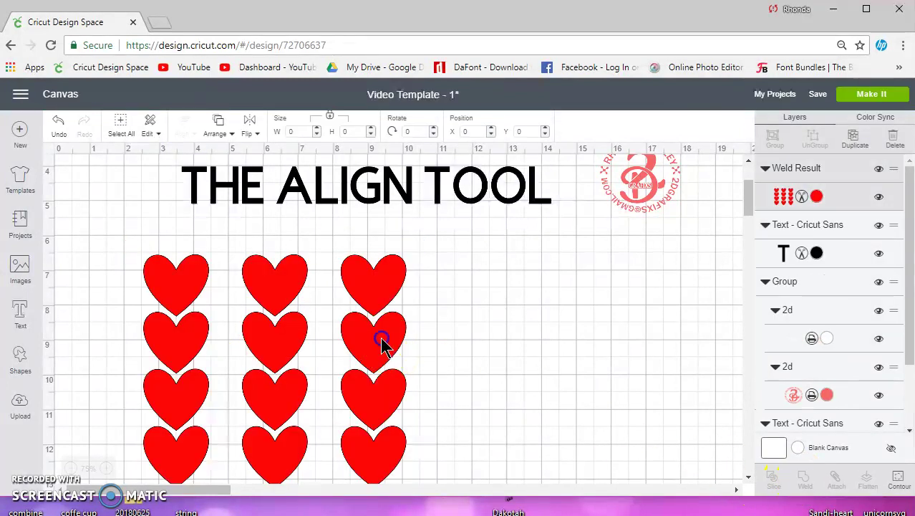
{"action": "left_click_drag", "start_coordinate": [382, 340], "coordinate": [361, 326]}
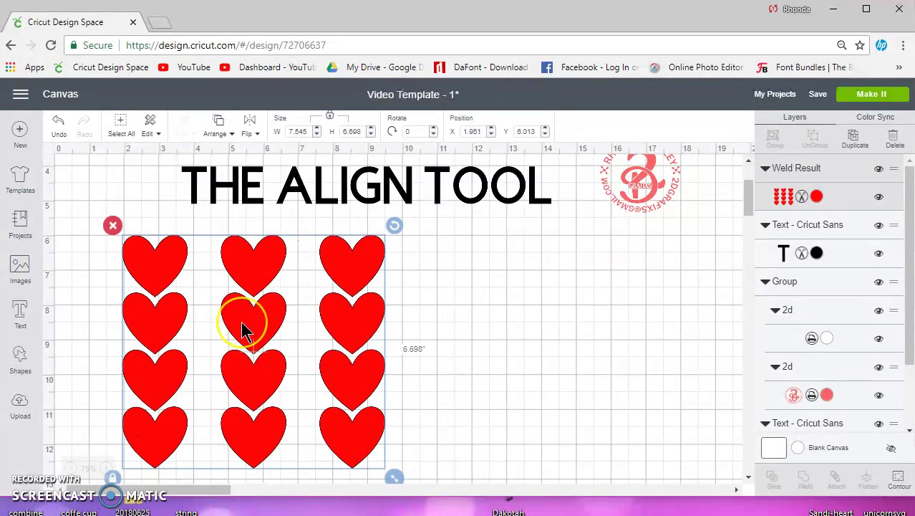
{"action": "left_click", "coordinate": [249, 364]}
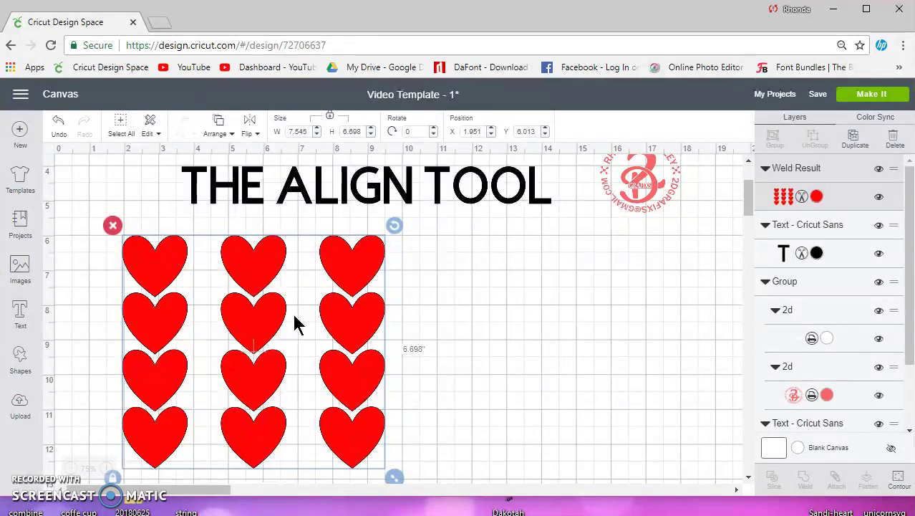
Undo the weld and shift the lower heart rows farther down
{"action": "left_click", "coordinate": [58, 122]}
{"action": "left_click", "coordinate": [58, 122]}
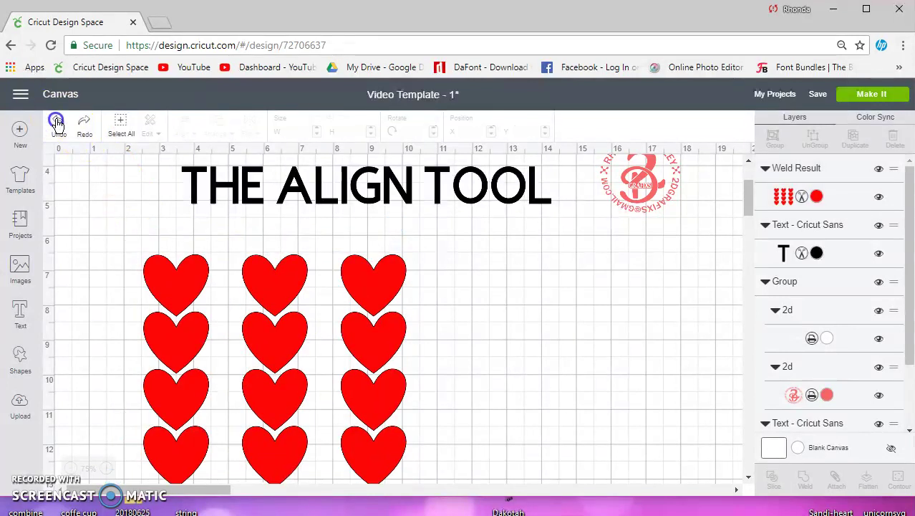
{"action": "left_click", "coordinate": [58, 122]}
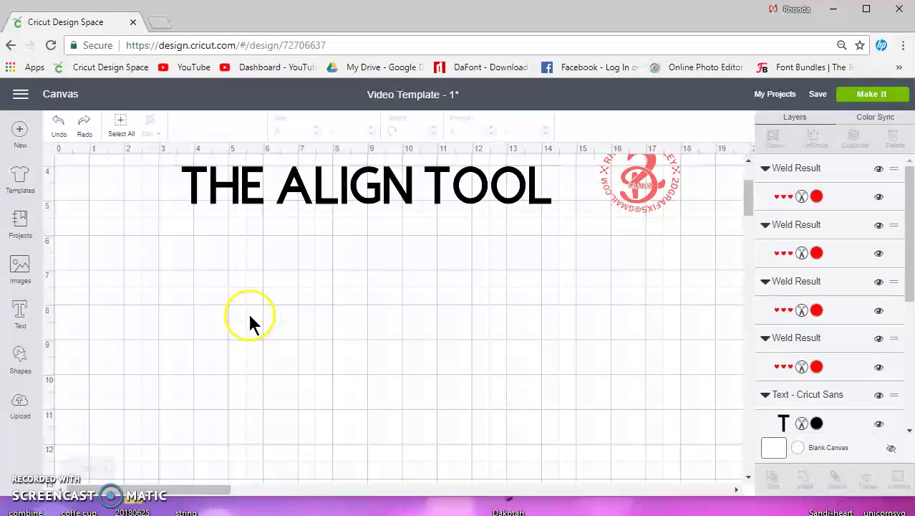
{"action": "left_click", "coordinate": [64, 135]}
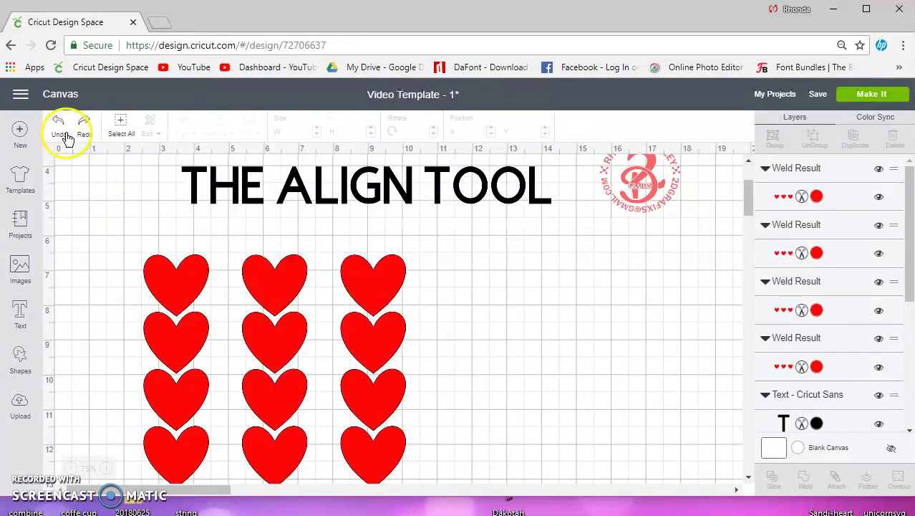
{"action": "left_click", "coordinate": [283, 367]}
{"action": "left_click_drag", "start_coordinate": [284, 477], "coordinate": [283, 468]}
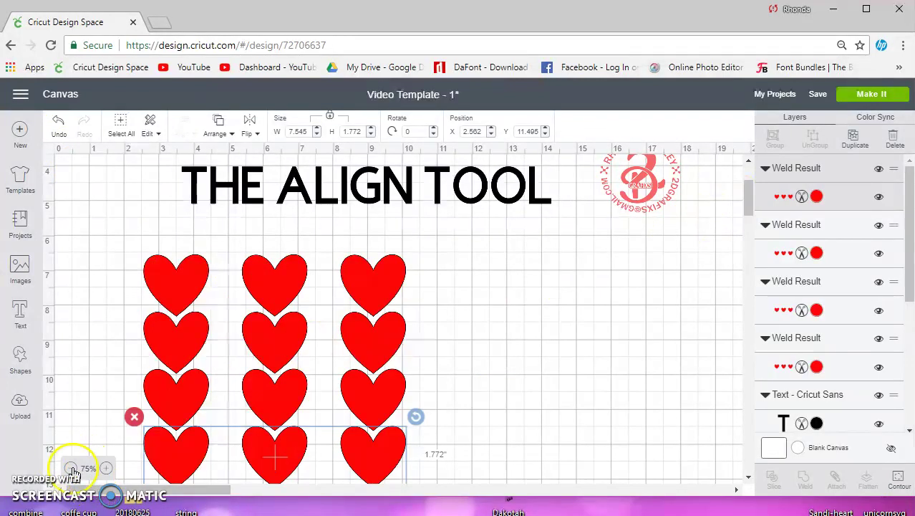
{"action": "left_click", "coordinate": [101, 464]}
{"action": "left_click", "coordinate": [283, 333]}
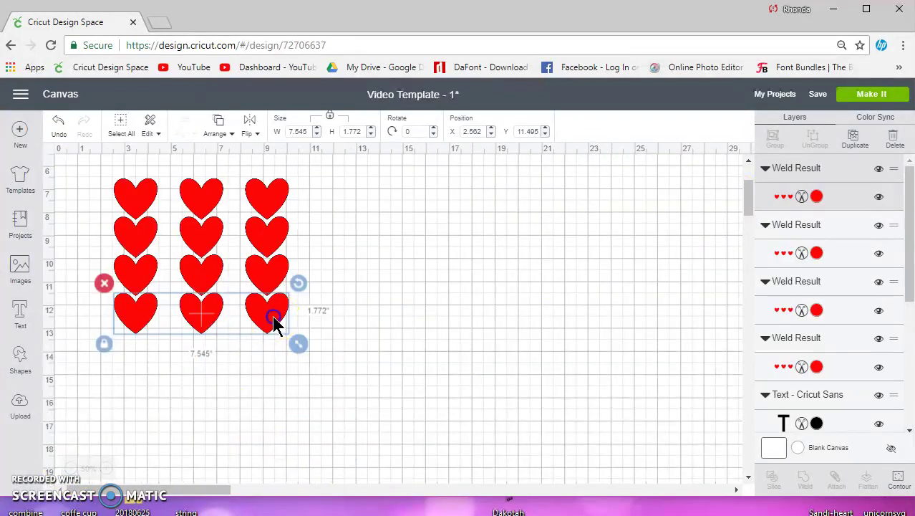
{"action": "left_click_drag", "start_coordinate": [270, 324], "coordinate": [272, 351]}
Left-align all twelve hearts' rows and distribute them evenly top to bottom
{"action": "left_click_drag", "start_coordinate": [342, 448], "coordinate": [96, 163]}
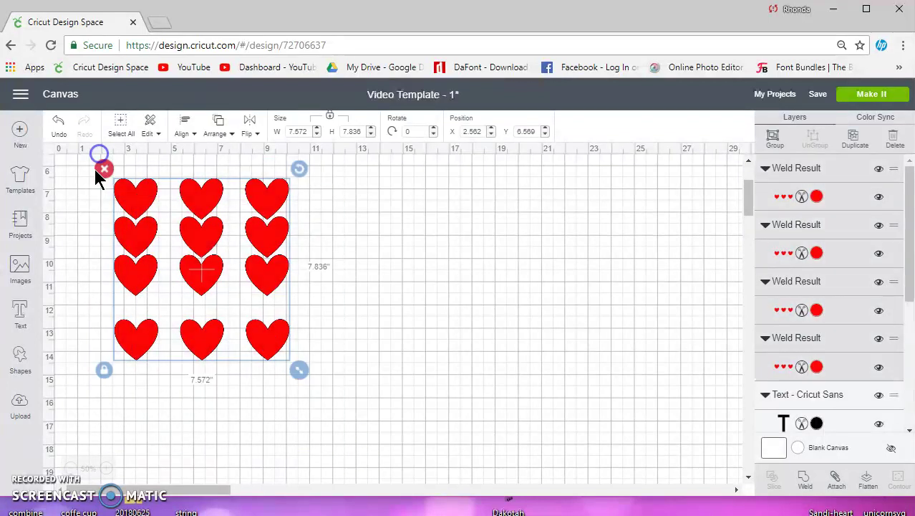
{"action": "left_click", "coordinate": [184, 125]}
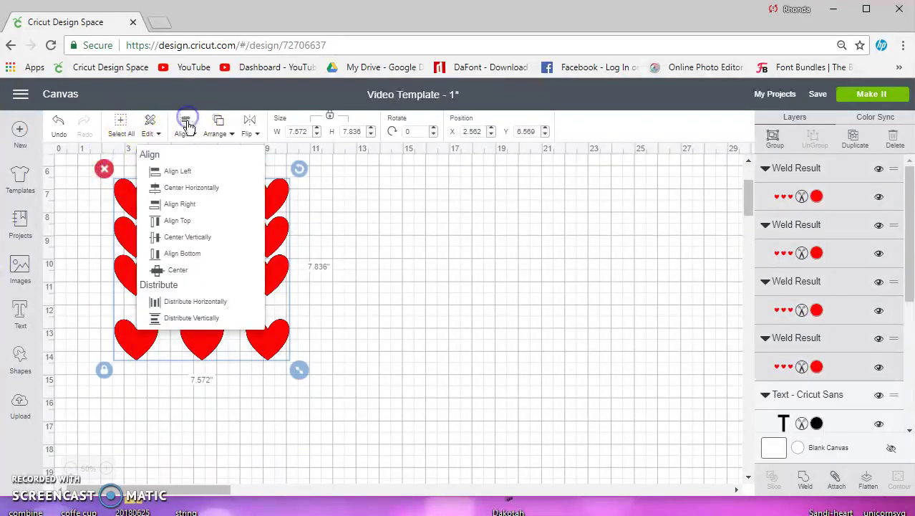
{"action": "left_click", "coordinate": [185, 172]}
{"action": "left_click", "coordinate": [184, 123]}
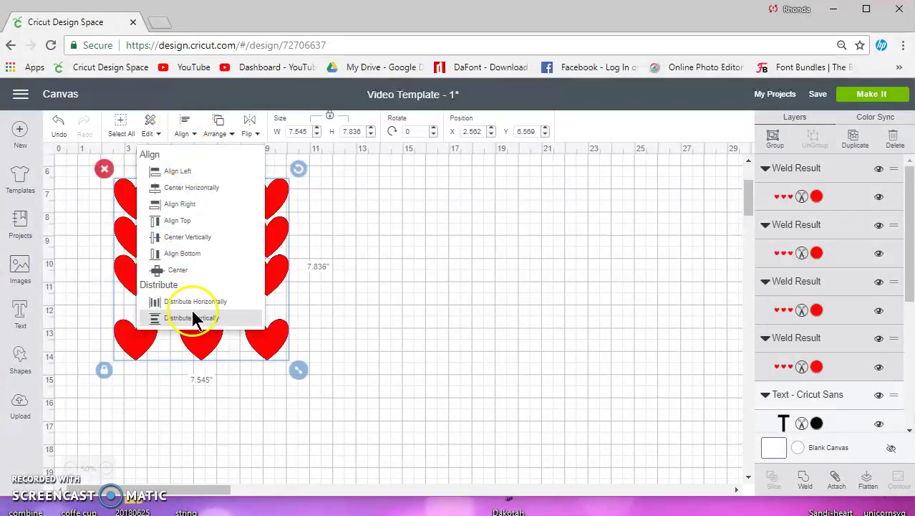
{"action": "left_click", "coordinate": [200, 319]}
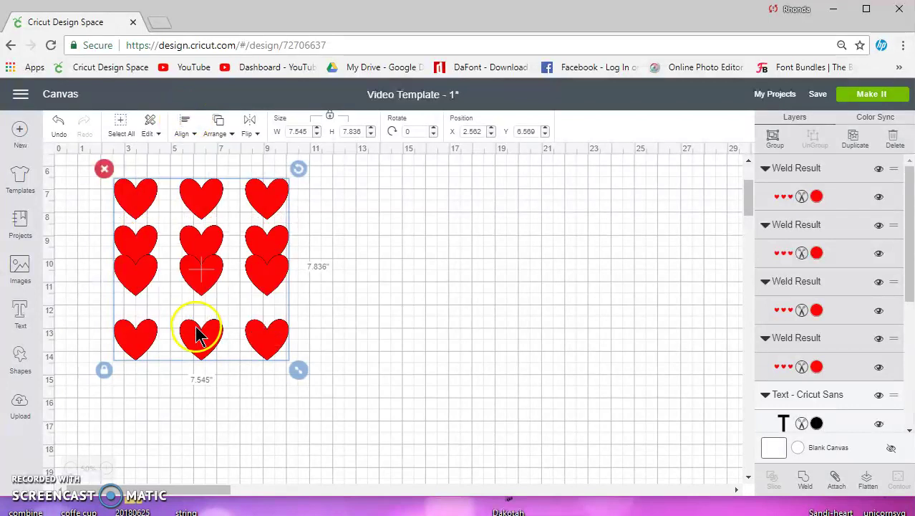
{"action": "left_click", "coordinate": [263, 338]}
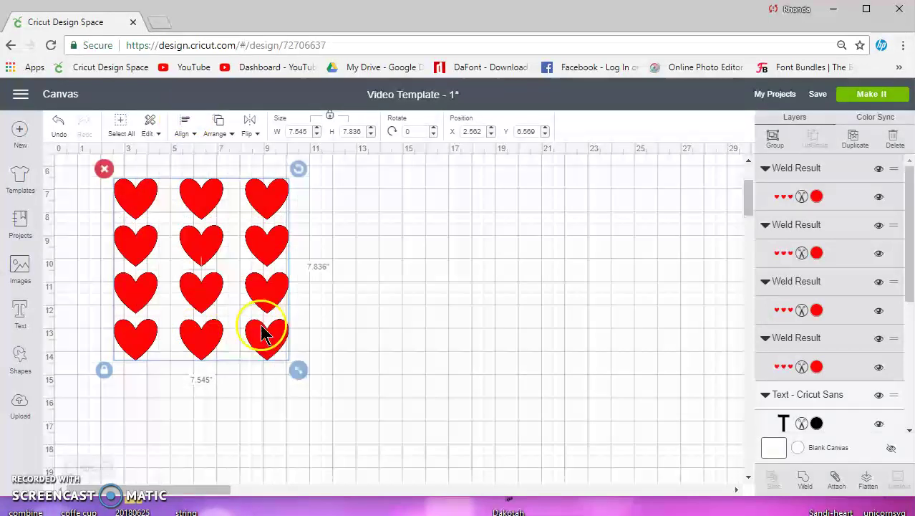
Drag the bottom heart row lower, then left-align and vertically distribute all four rows
{"action": "left_click", "coordinate": [364, 304]}
{"action": "left_click_drag", "start_coordinate": [268, 346], "coordinate": [276, 405]}
{"action": "left_click_drag", "start_coordinate": [334, 450], "coordinate": [108, 167]}
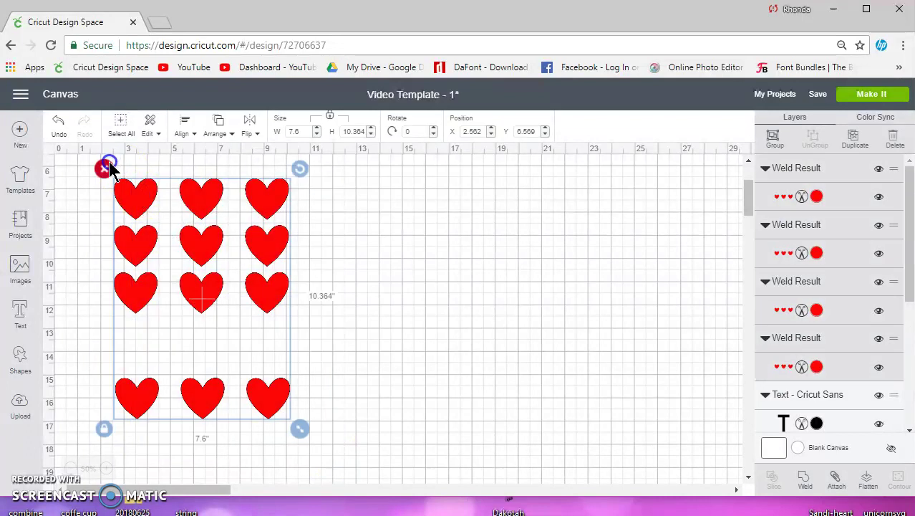
{"action": "left_click", "coordinate": [184, 127]}
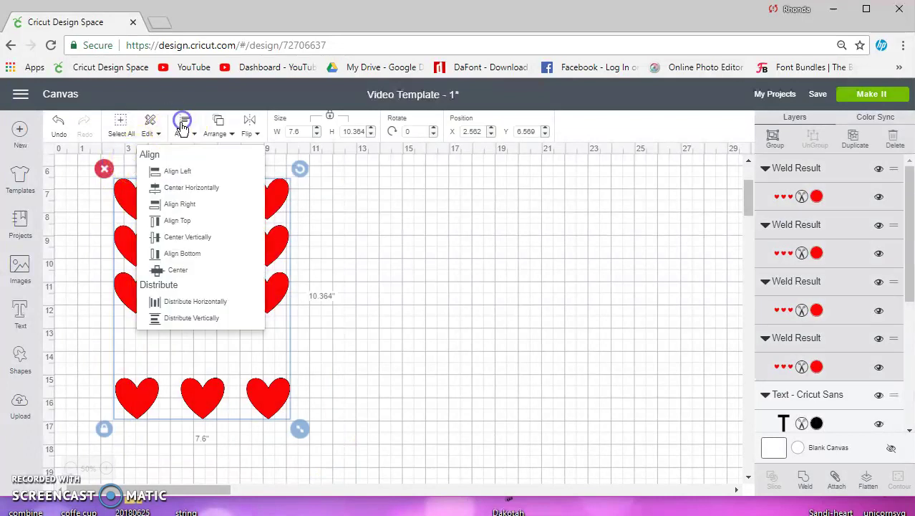
{"action": "left_click", "coordinate": [172, 172]}
{"action": "left_click", "coordinate": [183, 126]}
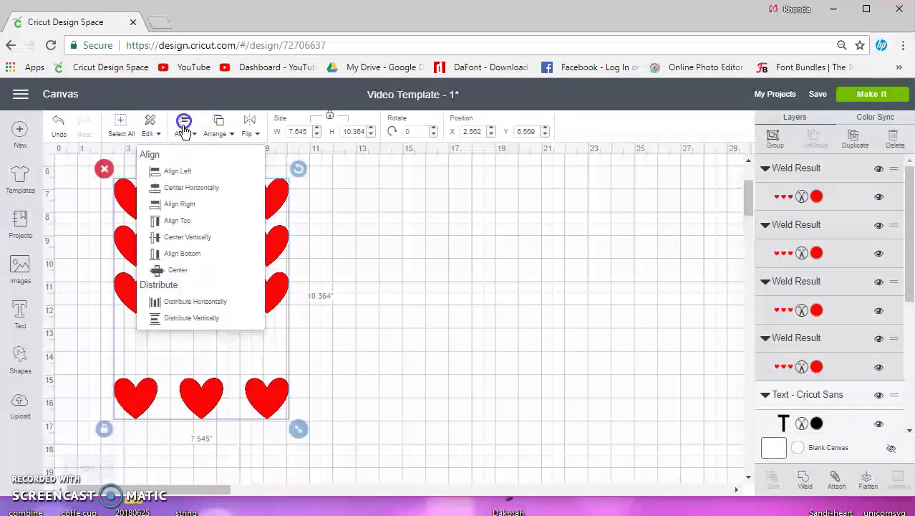
{"action": "left_click", "coordinate": [188, 318]}
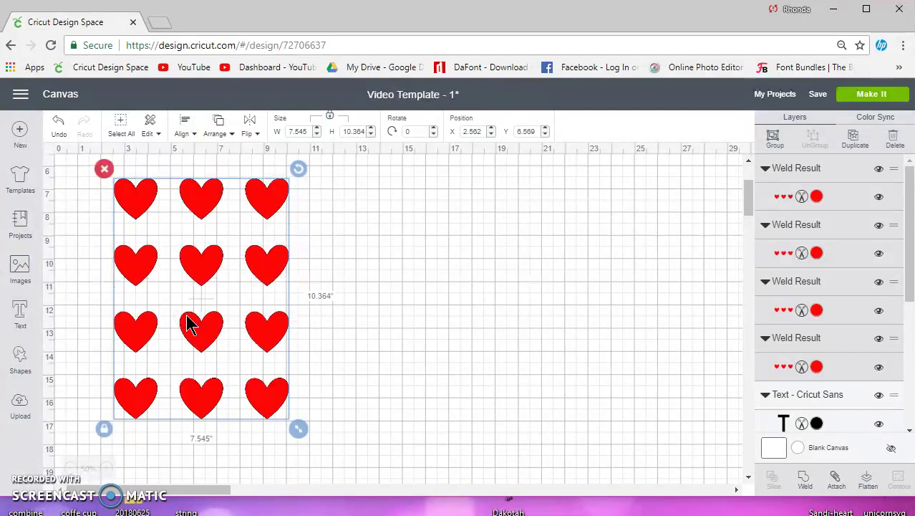
{"action": "left_click", "coordinate": [268, 348]}
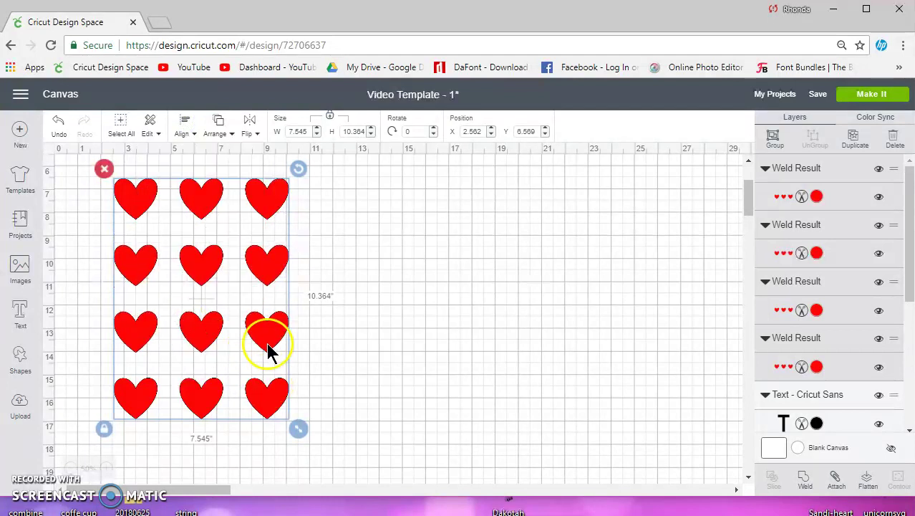
Nudge the bottom row up slightly and re-apply Align Left and Distribute Vertically
{"action": "left_click", "coordinate": [329, 350]}
{"action": "left_click", "coordinate": [268, 396]}
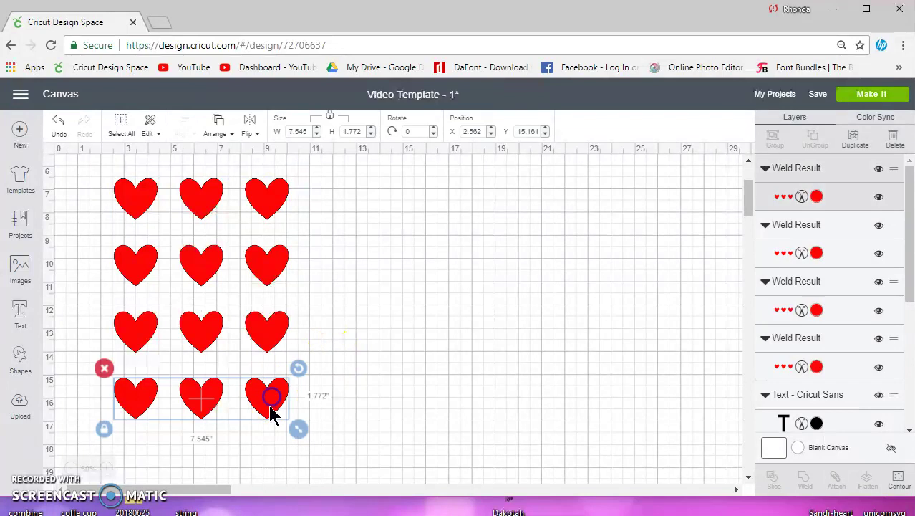
{"action": "left_click_drag", "start_coordinate": [267, 401], "coordinate": [271, 395]}
{"action": "left_click", "coordinate": [184, 265]}
{"action": "left_click_drag", "start_coordinate": [354, 424], "coordinate": [93, 170]}
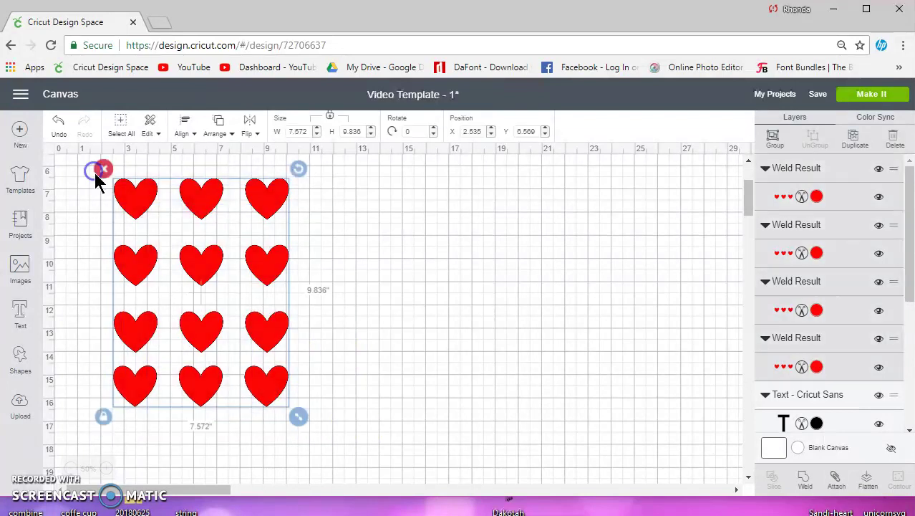
{"action": "left_click", "coordinate": [183, 127]}
{"action": "left_click", "coordinate": [166, 171]}
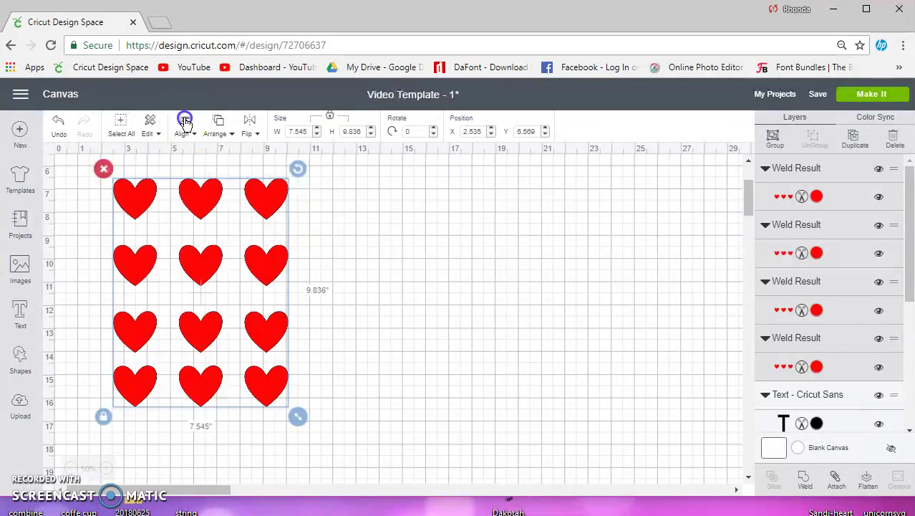
{"action": "left_click", "coordinate": [184, 128]}
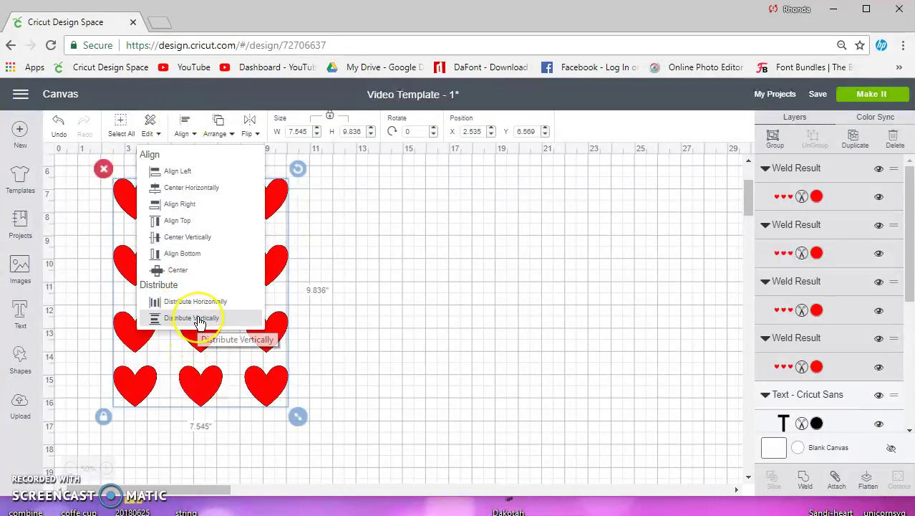
{"action": "left_click", "coordinate": [200, 322]}
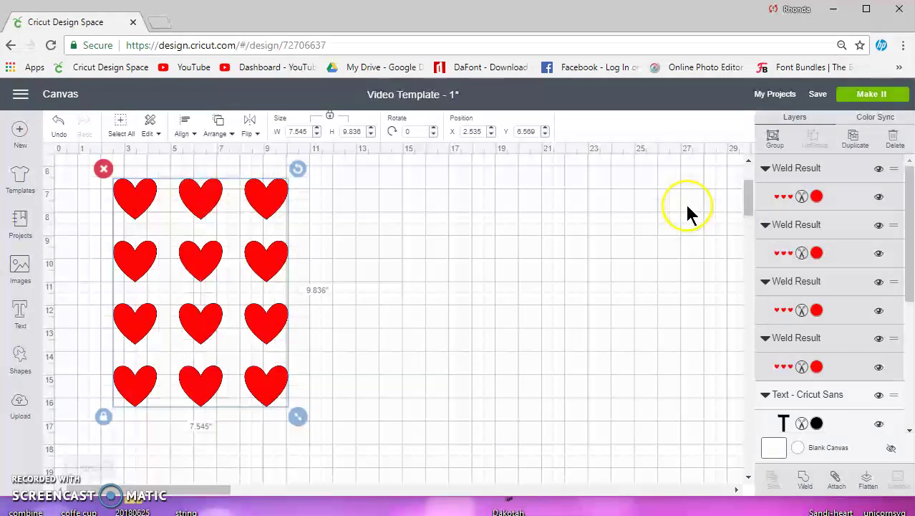
Duplicate the twelve-heart block to the right and weld all 24 hearts into one 6×4 grid
{"action": "left_click", "coordinate": [856, 137]}
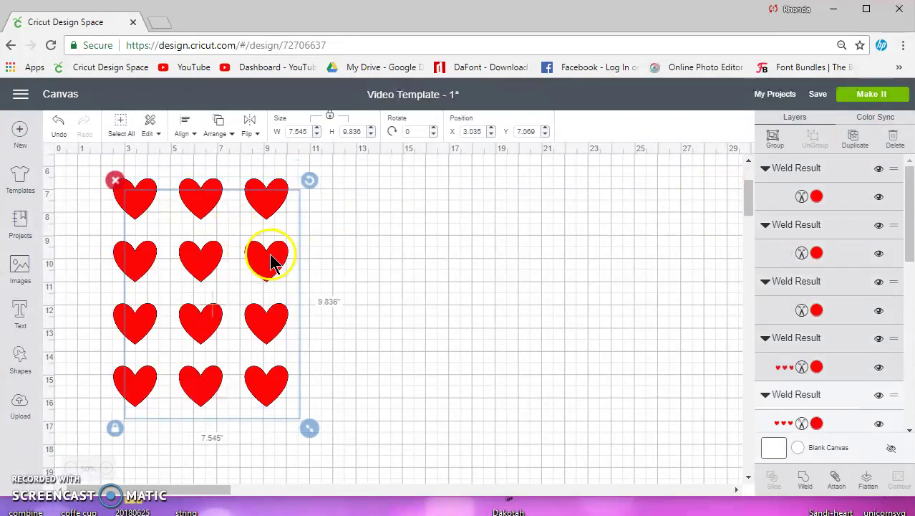
{"action": "left_click_drag", "start_coordinate": [272, 259], "coordinate": [458, 249]}
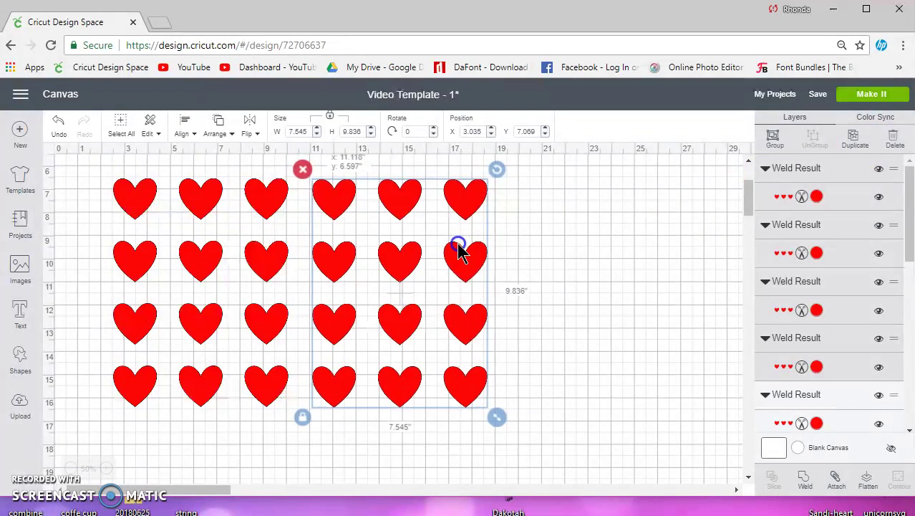
{"action": "left_click", "coordinate": [277, 202]}
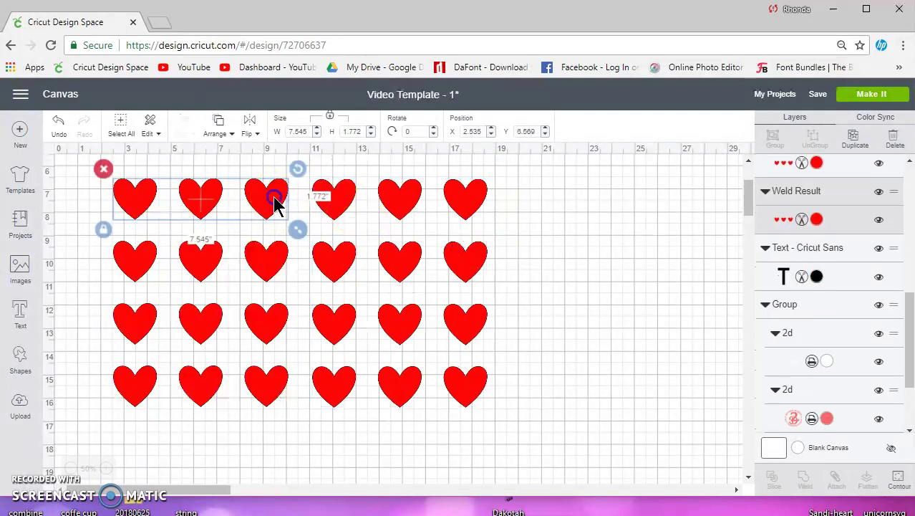
{"action": "left_click", "coordinate": [278, 401]}
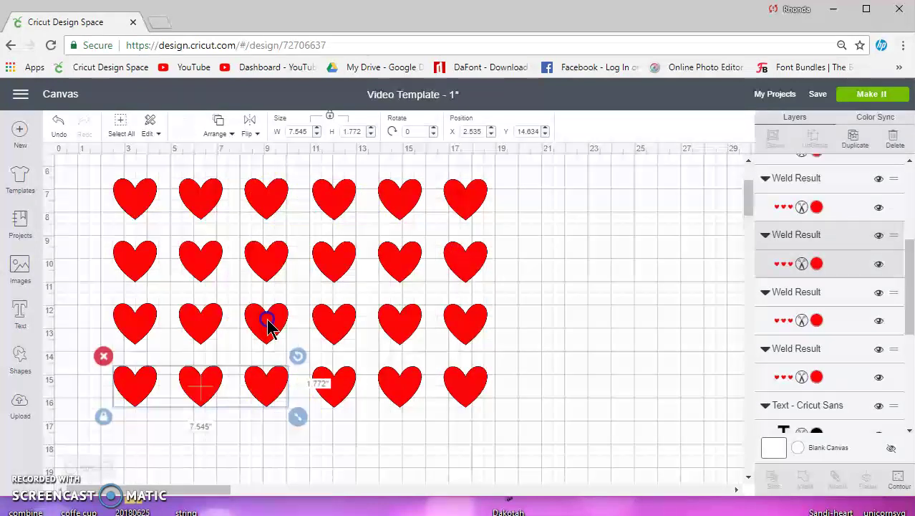
{"action": "left_click", "coordinate": [268, 322]}
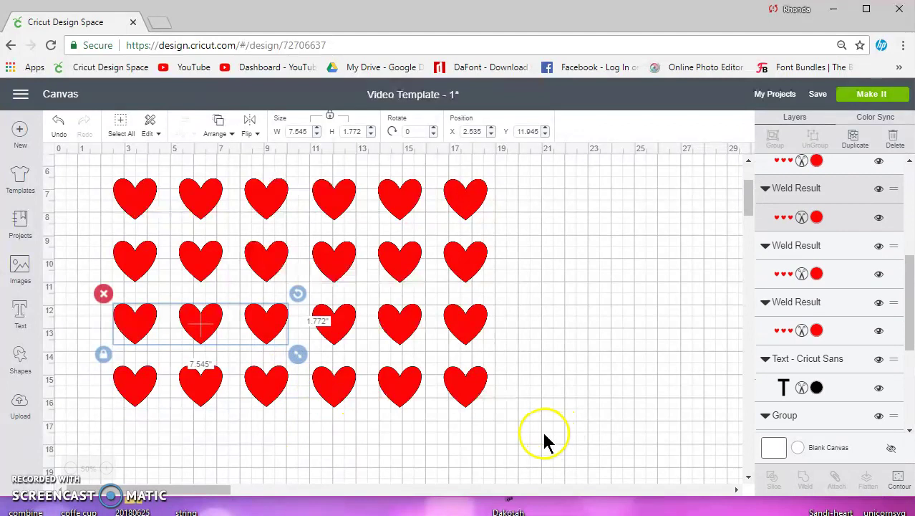
{"action": "left_click_drag", "start_coordinate": [543, 433], "coordinate": [93, 162]}
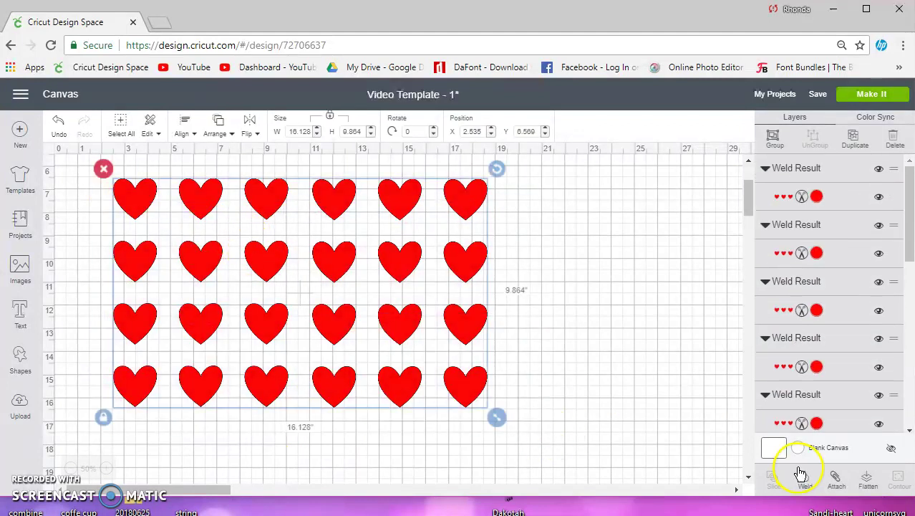
{"action": "left_click", "coordinate": [810, 487]}
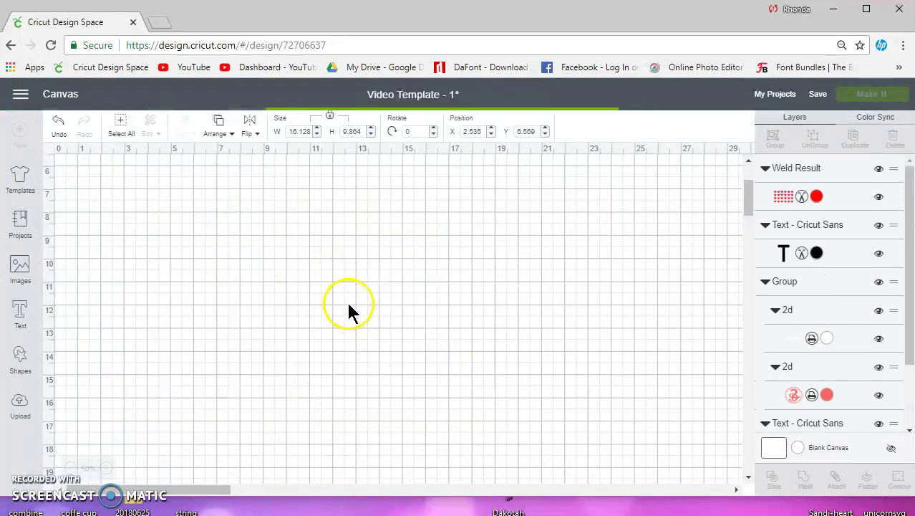
{"action": "left_click_drag", "start_coordinate": [329, 269], "coordinate": [376, 276]}
Move the welded heart grid under the title, zoom to 75%, and delete the grid
{"action": "left_click", "coordinate": [441, 271]}
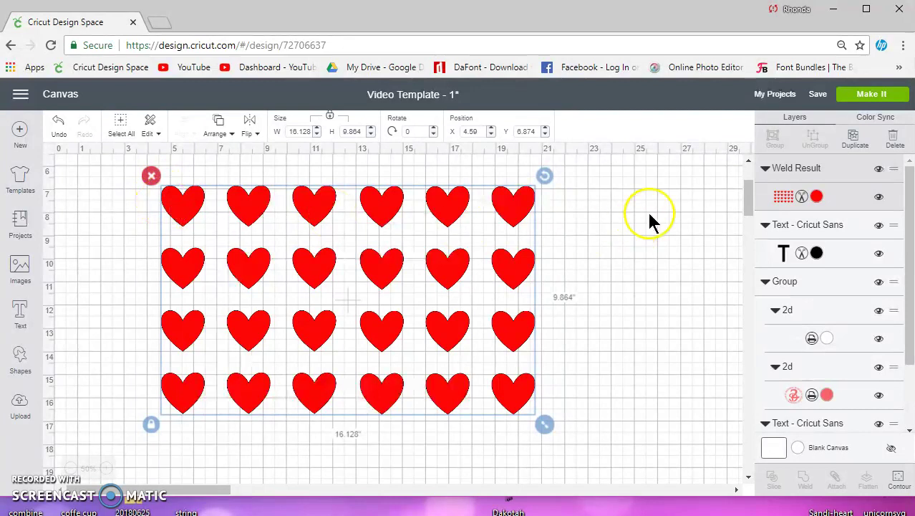
{"action": "left_click_drag", "start_coordinate": [747, 203], "coordinate": [748, 166]}
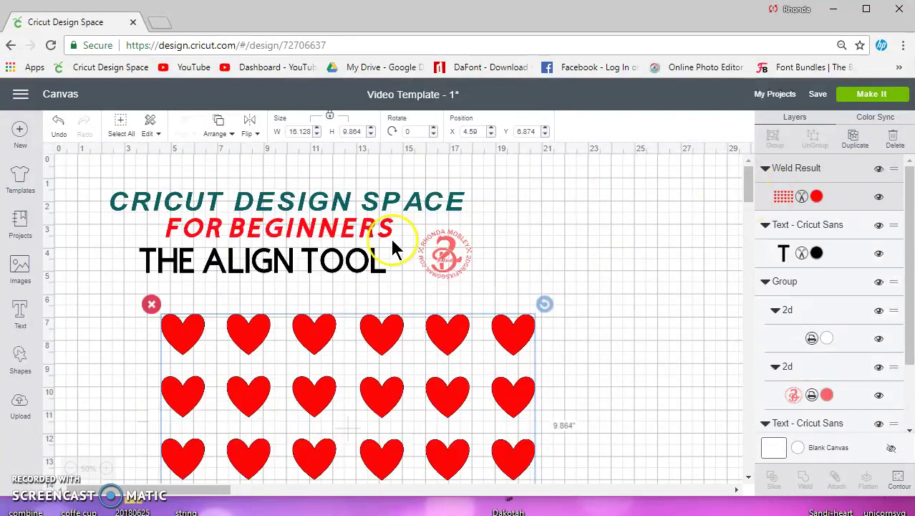
{"action": "left_click", "coordinate": [108, 469]}
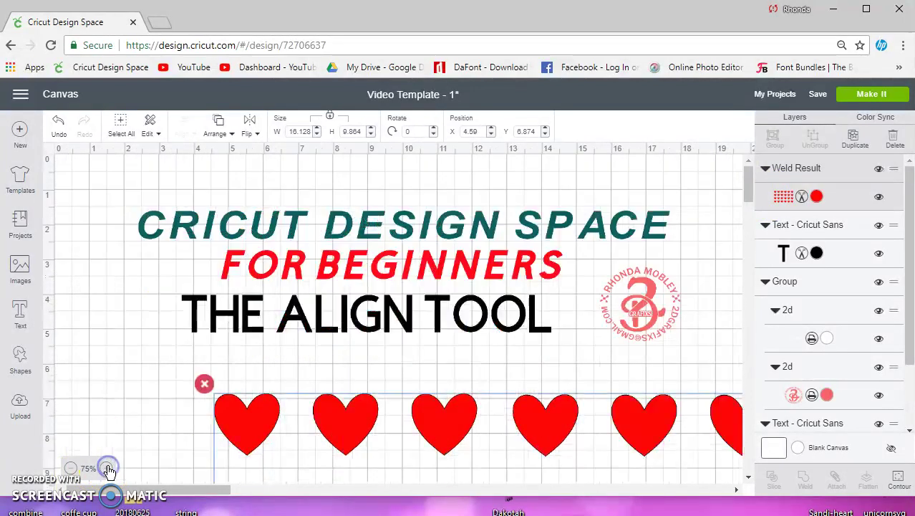
{"action": "left_click", "coordinate": [142, 458]}
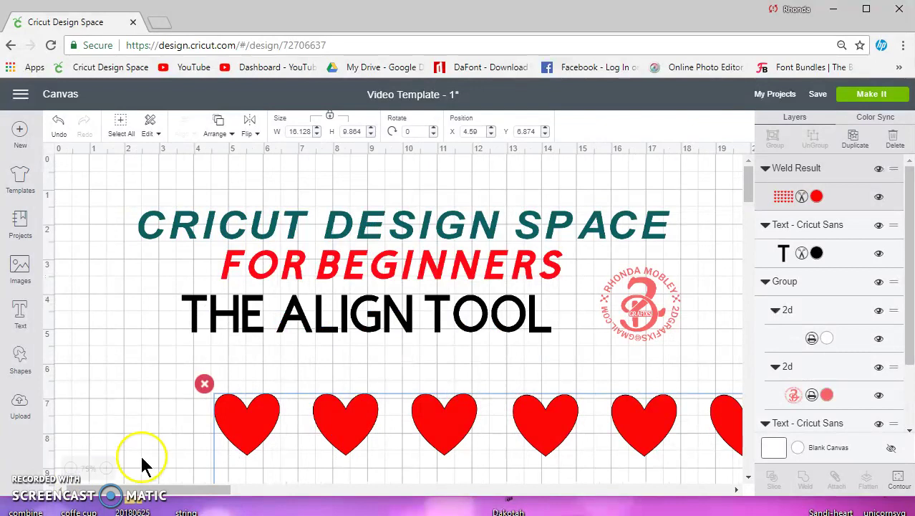
{"action": "left_click_drag", "start_coordinate": [269, 417], "coordinate": [176, 394]}
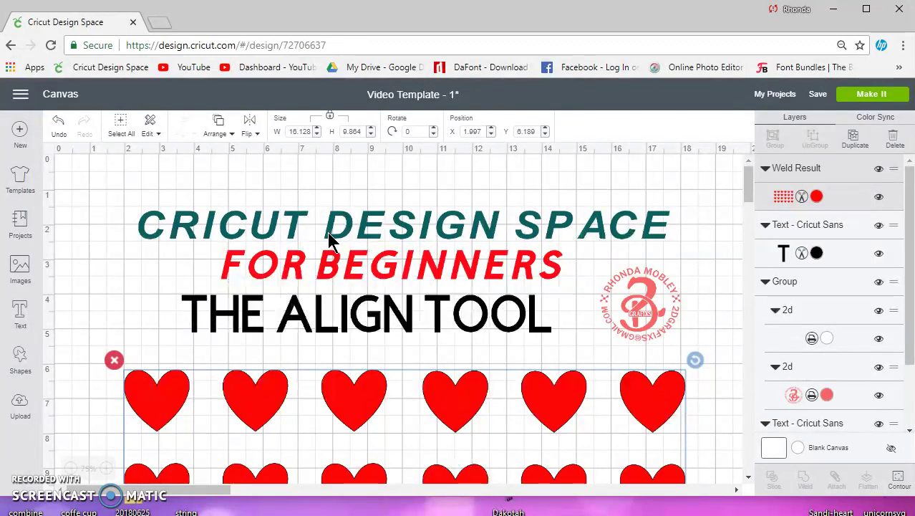
{"action": "left_click", "coordinate": [115, 360]}
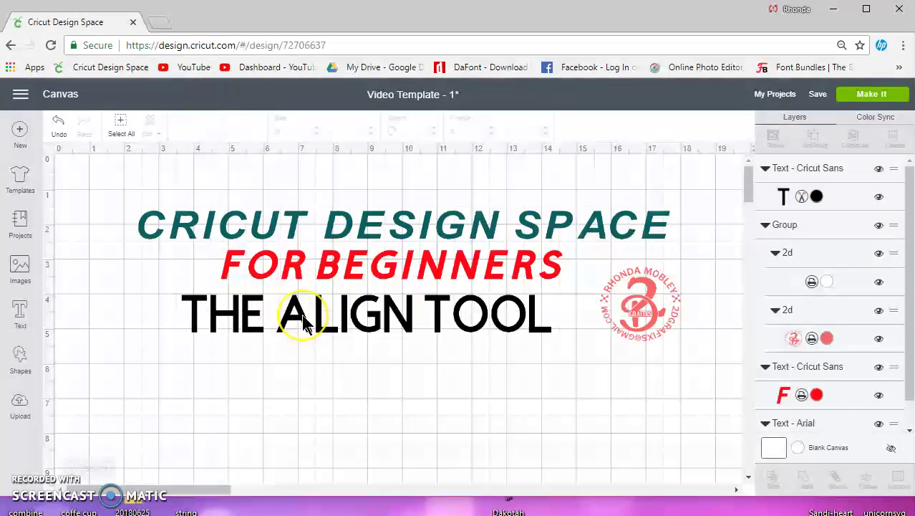